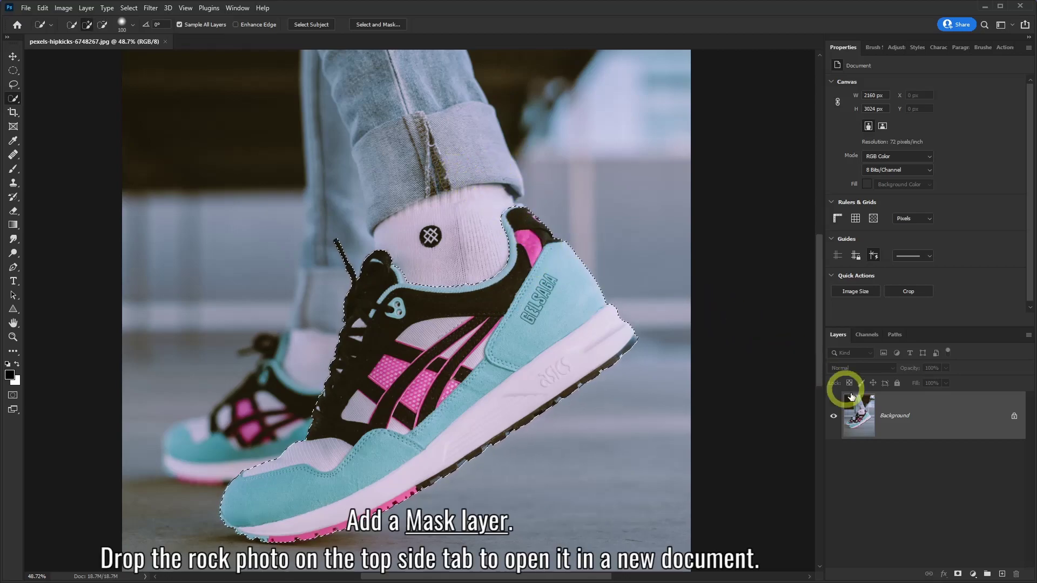
Add a layer mask from the active shoe selection to isolate the sneaker from its background
{"action": "left_click", "coordinate": [959, 576]}
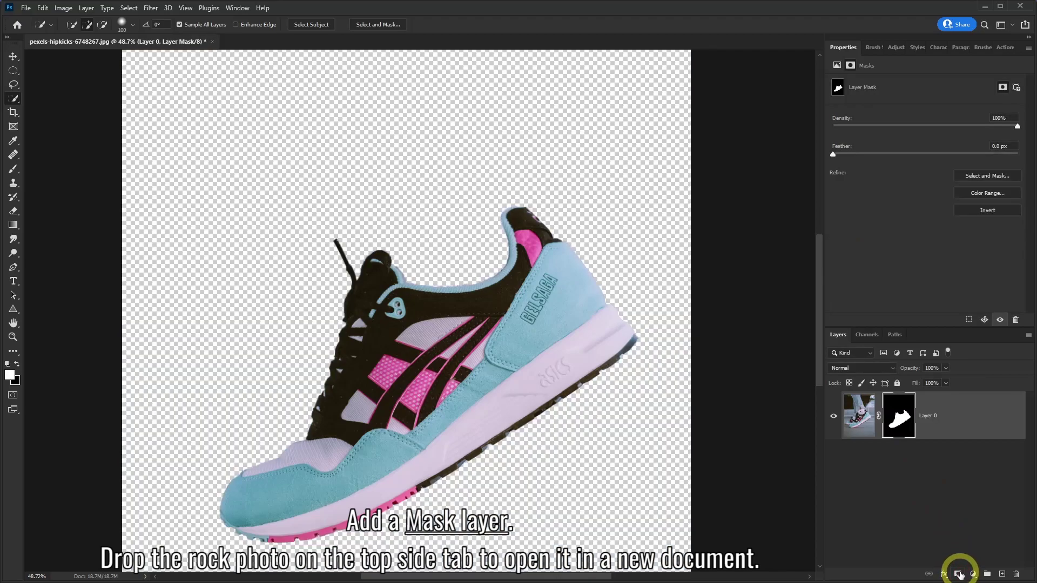
{"action": "scroll", "coordinate": [467, 357], "scroll_direction": "down", "scroll_amount": 5}
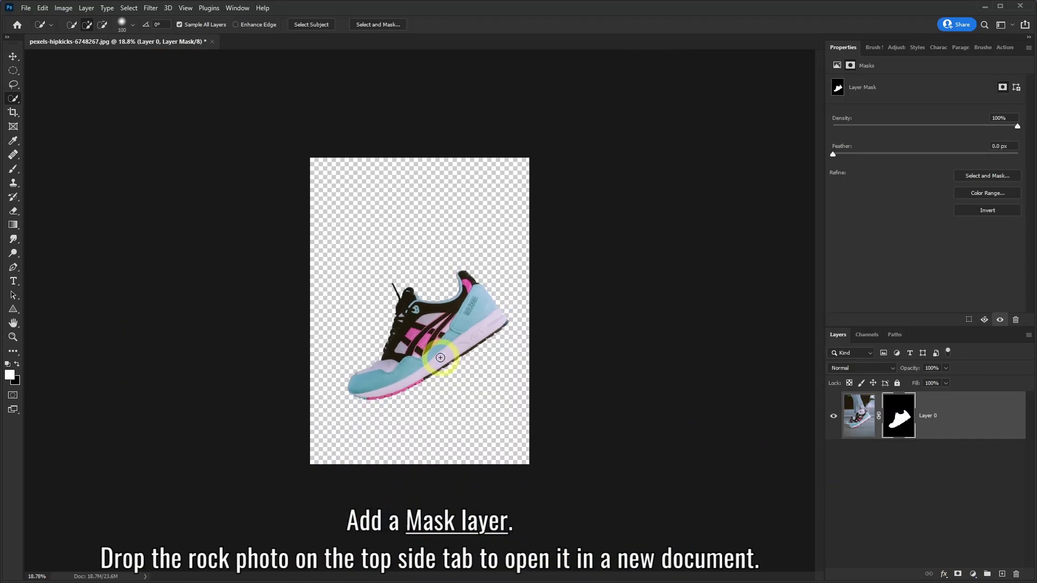
Open the rock photo pexels-life-of-pix-8892 from the Photos folder as a separate document
{"action": "key", "text": "alt+Tab"}
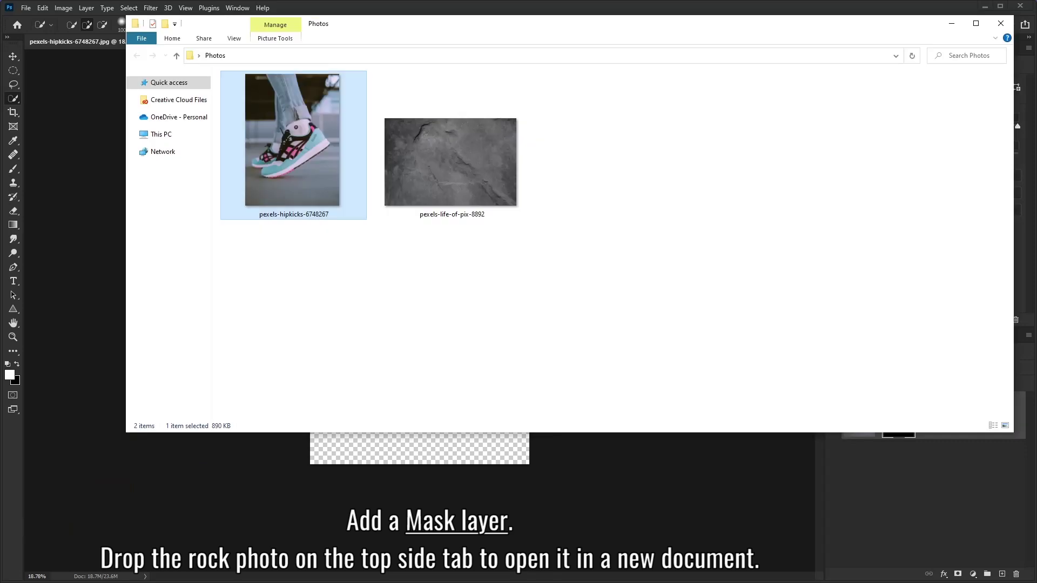
{"action": "left_click", "coordinate": [434, 196]}
{"action": "left_click_drag", "start_coordinate": [425, 25], "coordinate": [397, 176]}
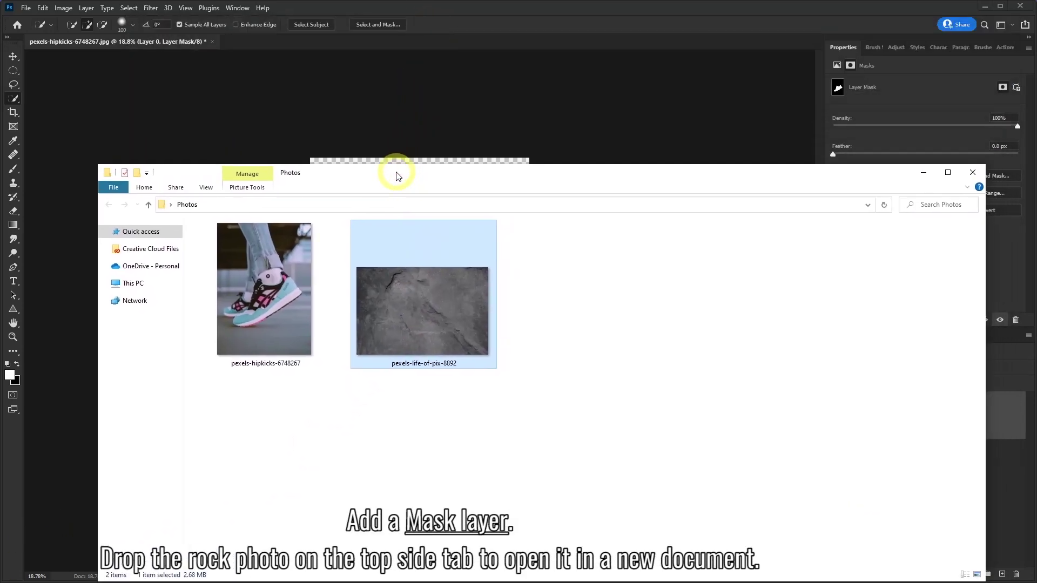
{"action": "left_click_drag", "start_coordinate": [418, 307], "coordinate": [304, 39]}
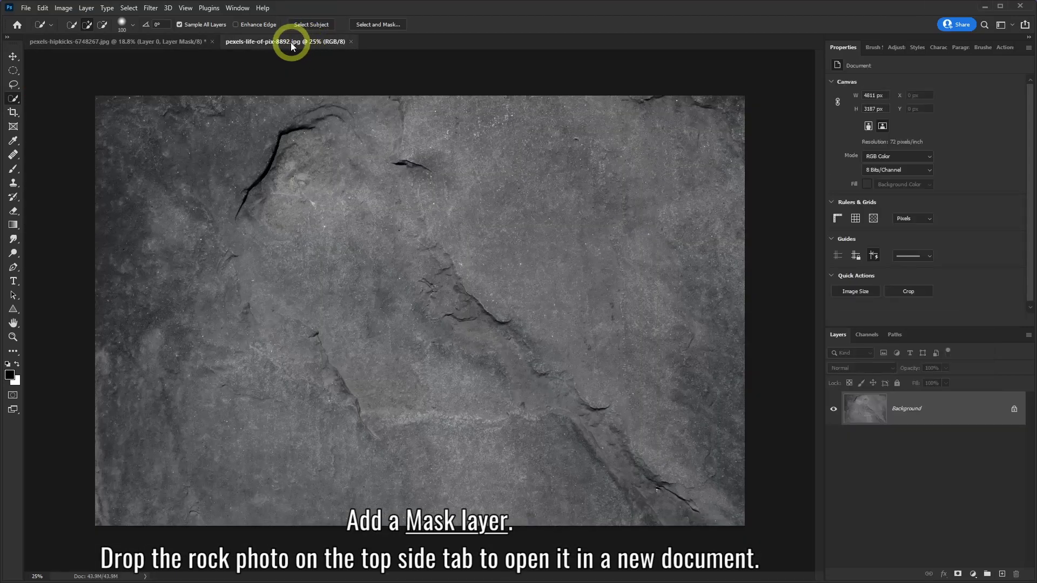
{"action": "scroll", "coordinate": [361, 289], "scroll_direction": "down", "scroll_amount": 2}
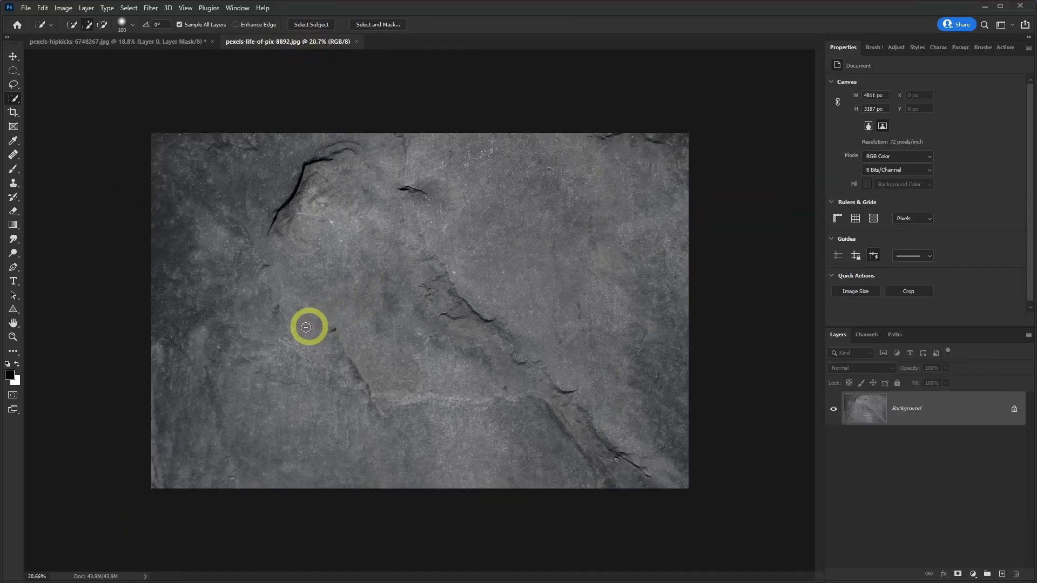
Copy the masked shoe layer from the sneaker document into the rock photo document
{"action": "left_click", "coordinate": [156, 41]}
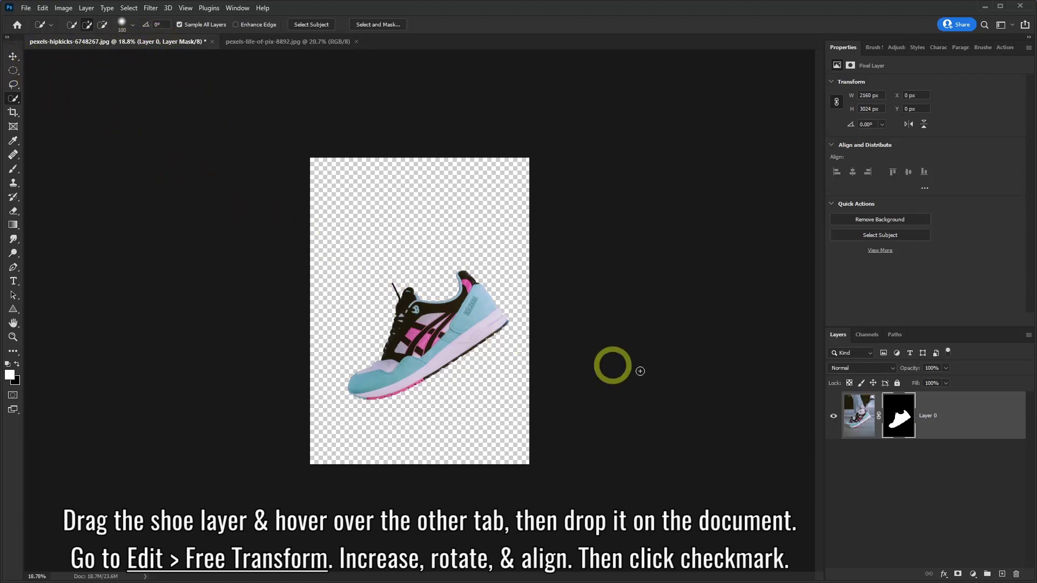
{"action": "left_click_drag", "start_coordinate": [943, 415], "coordinate": [427, 318]}
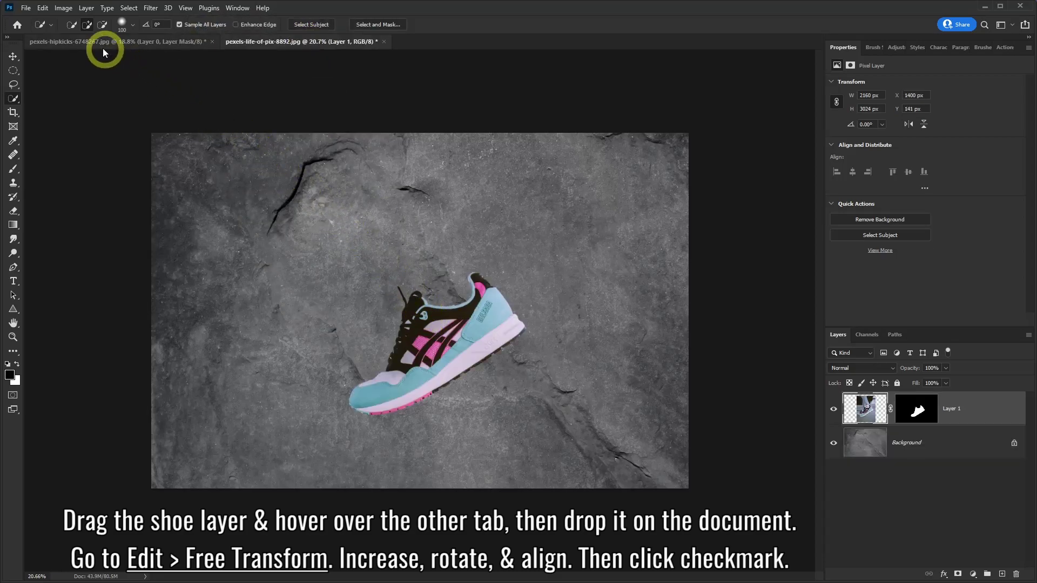
Free Transform the shoe layer to about 155% scale, rotate it about 9.8°, and position it near the centre of the rock
{"action": "left_click", "coordinate": [42, 8]}
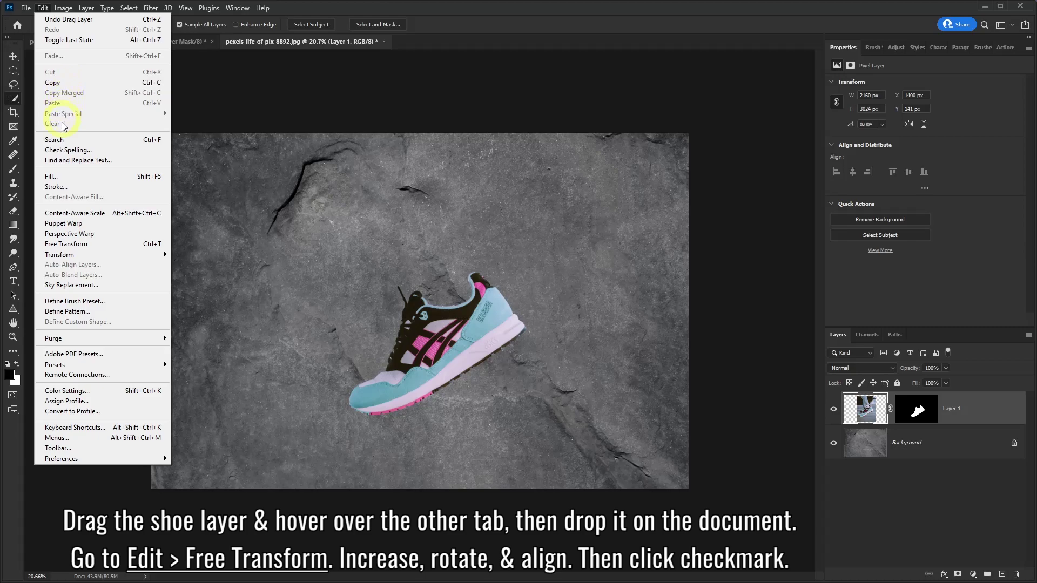
{"action": "left_click", "coordinate": [74, 246]}
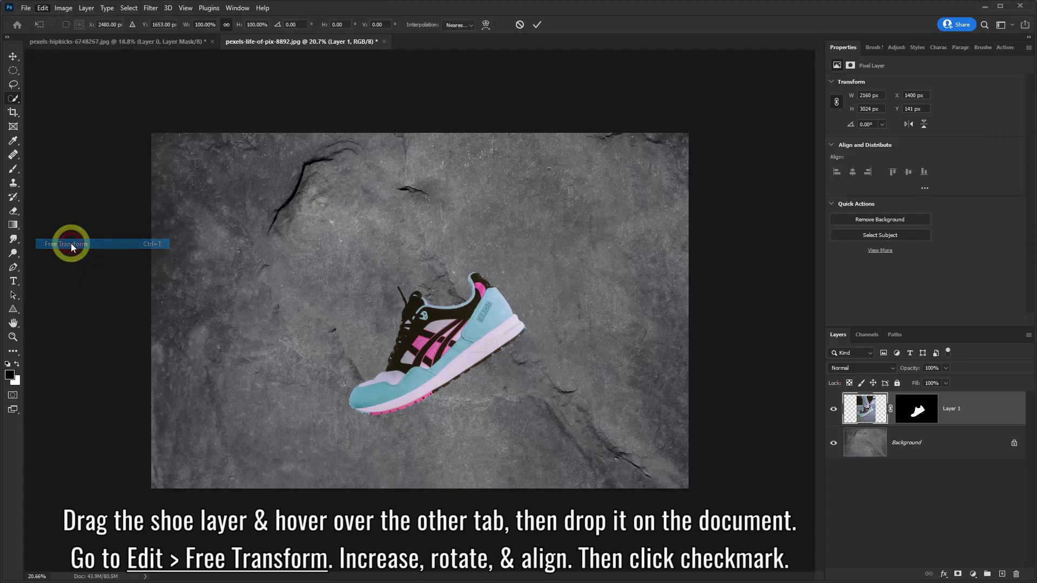
{"action": "left_click_drag", "start_coordinate": [309, 322], "coordinate": [173, 308]}
{"action": "left_click_drag", "start_coordinate": [574, 58], "coordinate": [599, 116]}
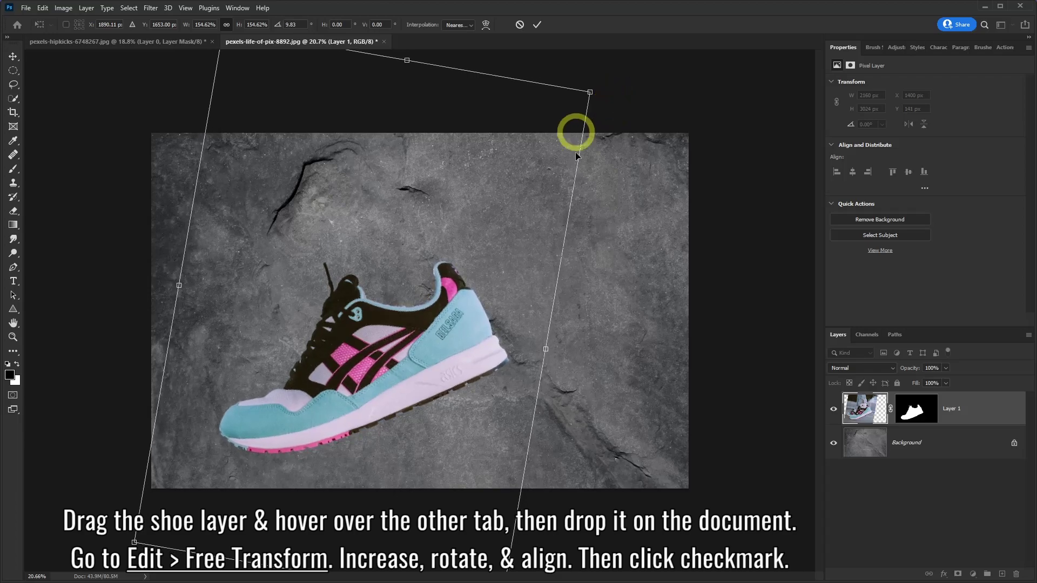
{"action": "left_click_drag", "start_coordinate": [421, 348], "coordinate": [463, 306]}
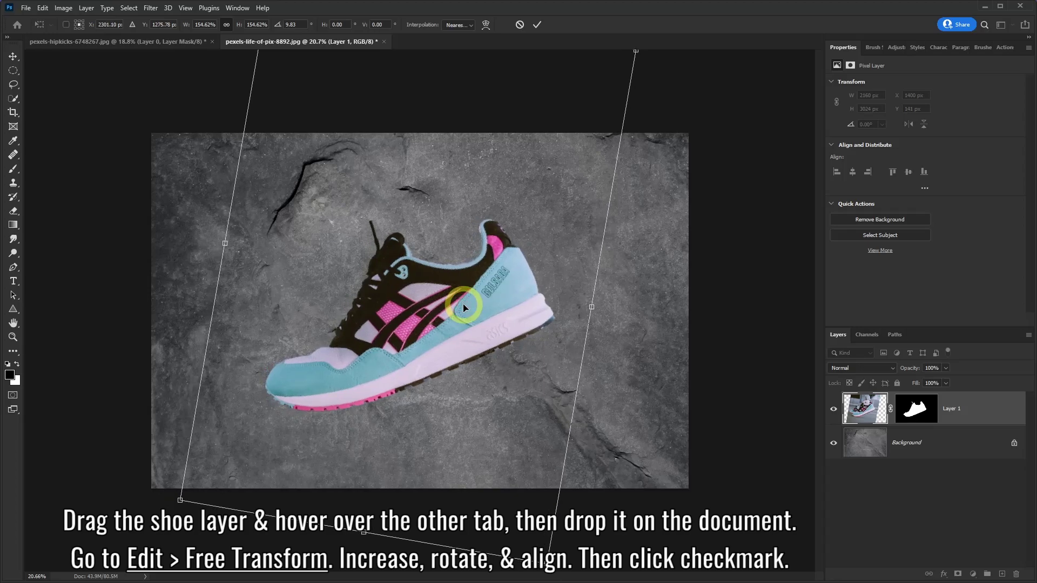
{"action": "left_click", "coordinate": [537, 25]}
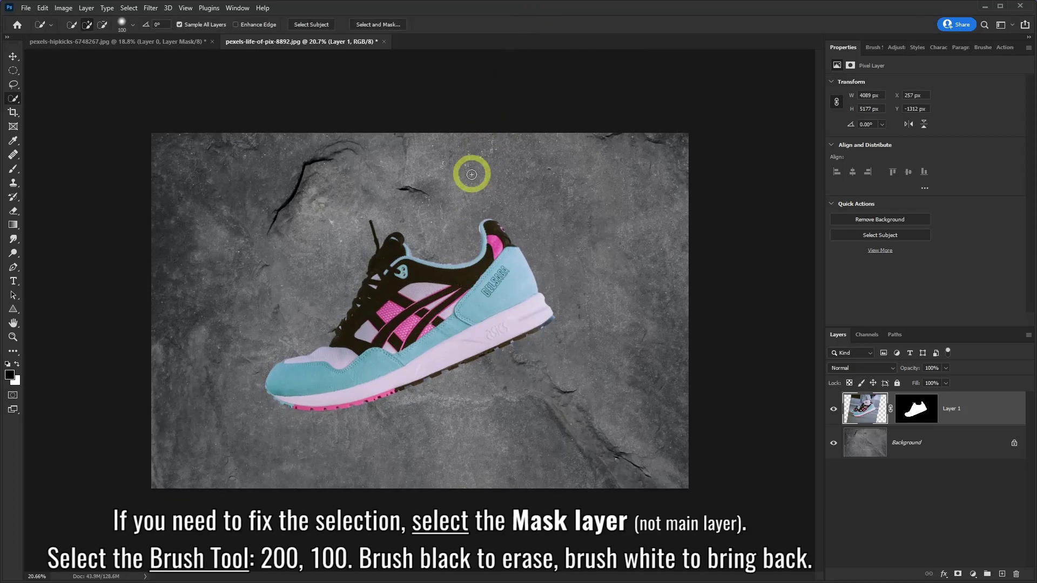
Try painting white on the shoe layer's mask above the collar with a 200 px, 100% hardness brush, and undo the stroke
{"action": "scroll", "coordinate": [422, 256], "scroll_direction": "up", "scroll_amount": 3}
{"action": "scroll", "coordinate": [422, 257], "scroll_direction": "up", "scroll_amount": 1}
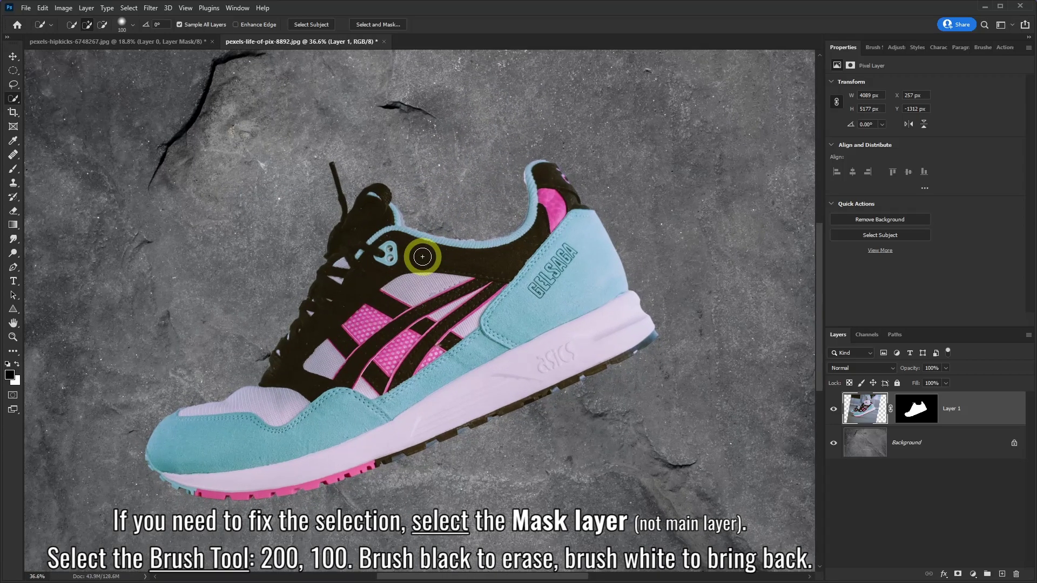
{"action": "left_click", "coordinate": [913, 414]}
{"action": "key", "text": "x"}
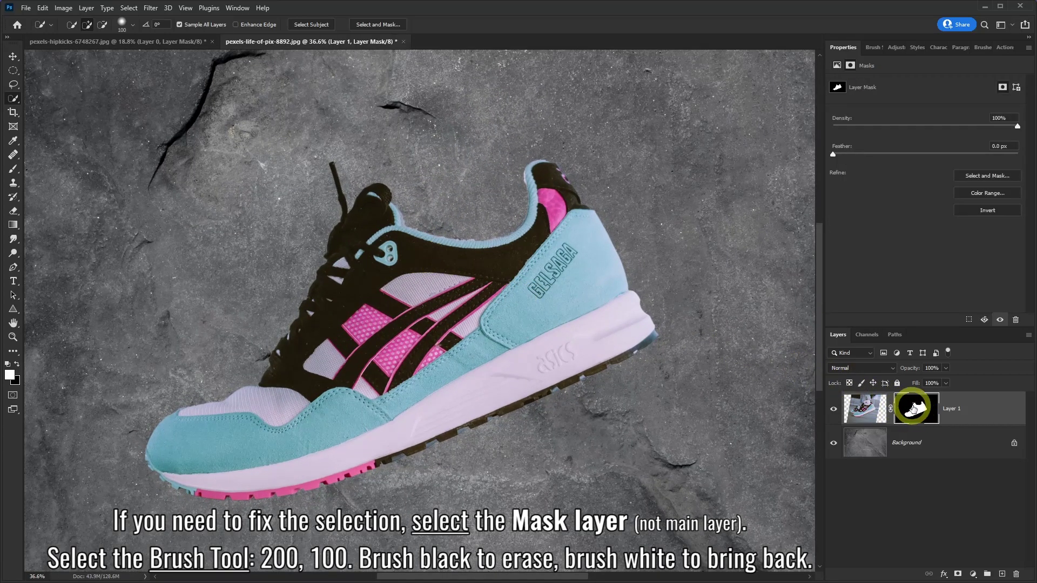
{"action": "left_click", "coordinate": [14, 171]}
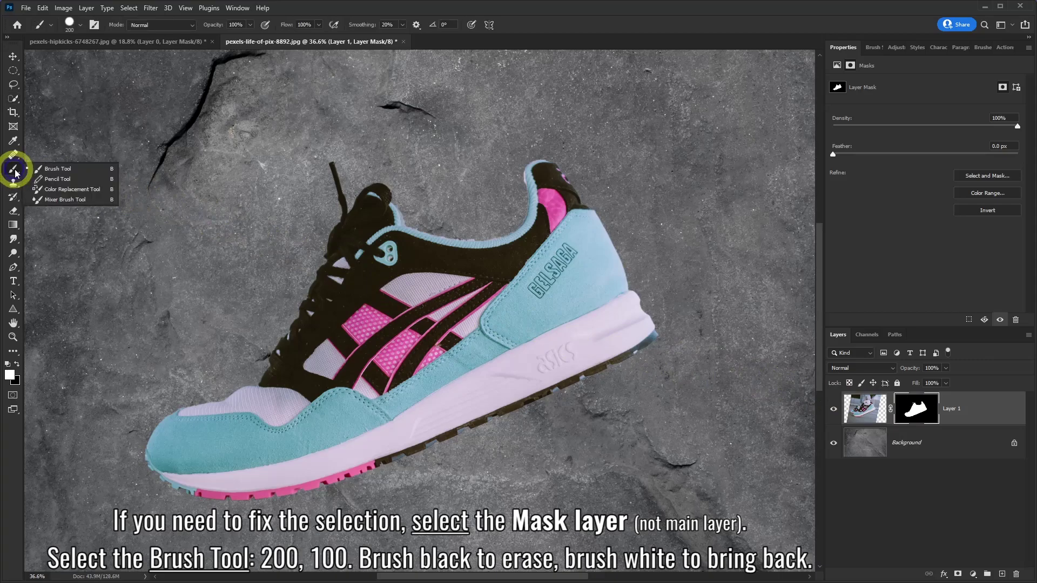
{"action": "left_click", "coordinate": [80, 27]}
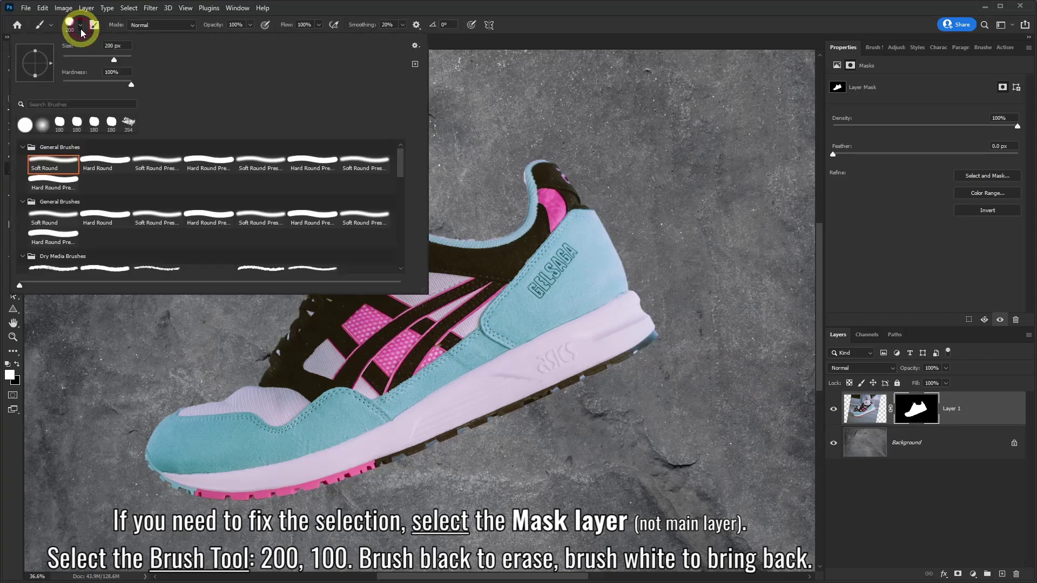
{"action": "left_click", "coordinate": [346, 12]}
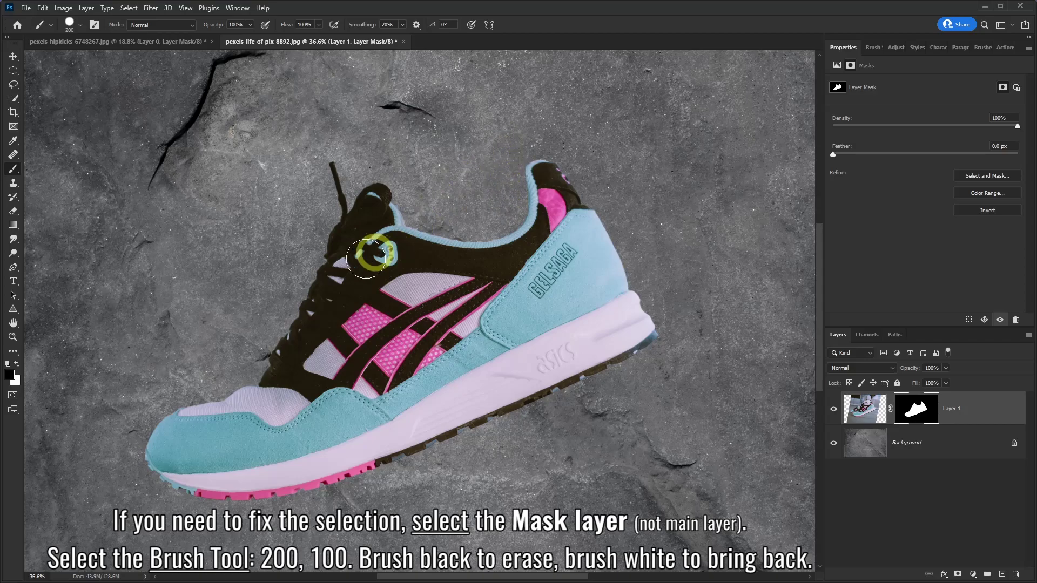
{"action": "left_click", "coordinate": [17, 366]}
{"action": "mouse_move", "coordinate": [483, 227]}
{"action": "left_mouse_down"}
{"action": "mouse_move", "coordinate": [498, 201]}
{"action": "mouse_move", "coordinate": [499, 164]}
{"action": "mouse_move", "coordinate": [465, 143]}
{"action": "mouse_move", "coordinate": [581, 107]}
{"action": "mouse_move", "coordinate": [423, 103]}
{"action": "mouse_move", "coordinate": [268, 118]}
{"action": "mouse_move", "coordinate": [308, 145]}
{"action": "mouse_move", "coordinate": [494, 155]}
{"action": "left_mouse_up"}
{"action": "key", "text": "ctrl+z"}
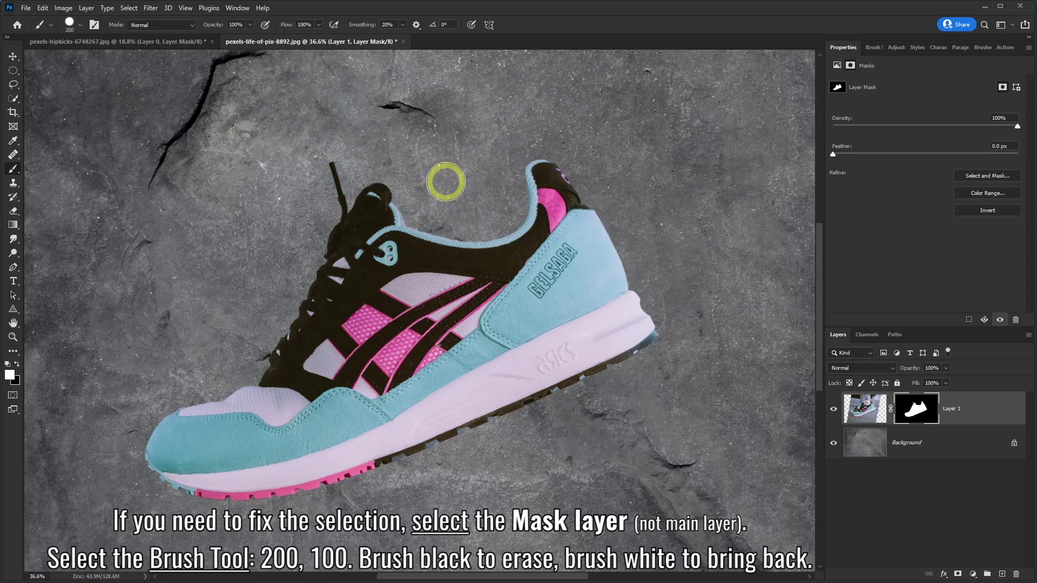
Duplicate the masked shoe layer and convert the upper copy to a Smart Object
{"action": "scroll", "coordinate": [426, 320], "scroll_direction": "down", "scroll_amount": 7}
{"action": "scroll", "coordinate": [427, 321], "scroll_direction": "down", "scroll_amount": 1}
{"action": "scroll", "coordinate": [421, 345], "scroll_direction": "up", "scroll_amount": 1}
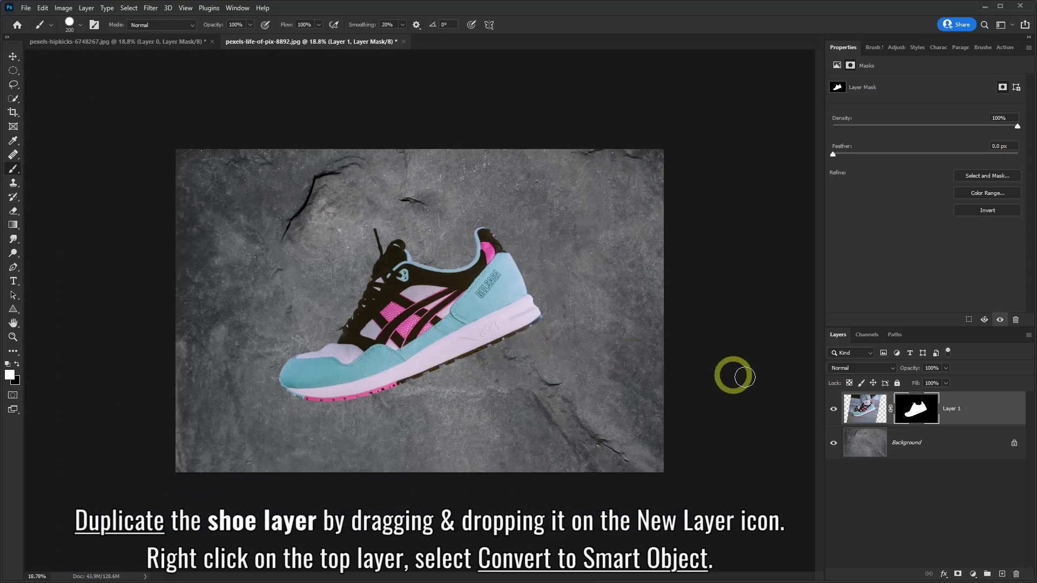
{"action": "left_click_drag", "start_coordinate": [989, 413], "coordinate": [1003, 575]}
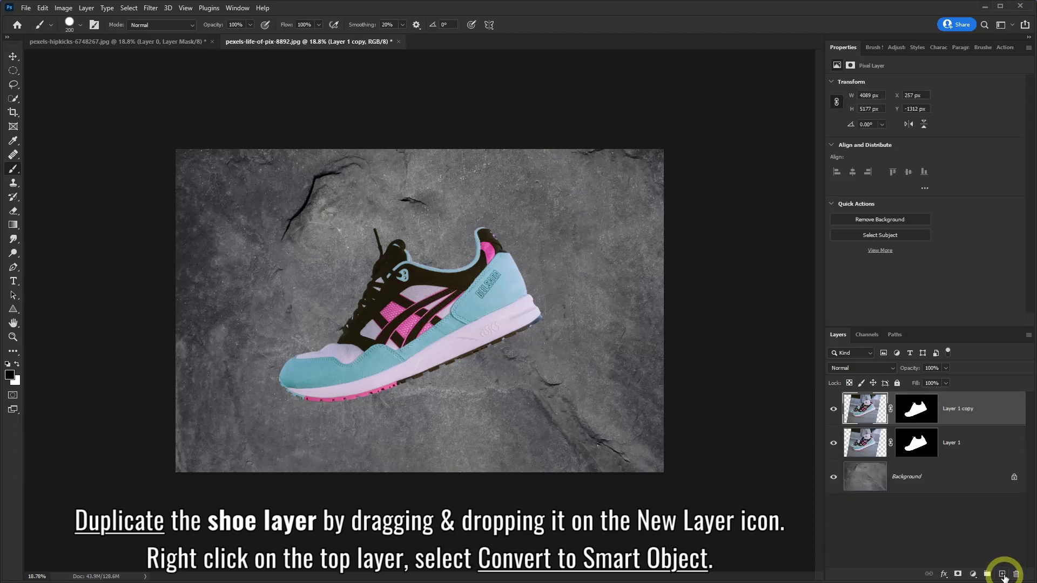
{"action": "right_click", "coordinate": [984, 404]}
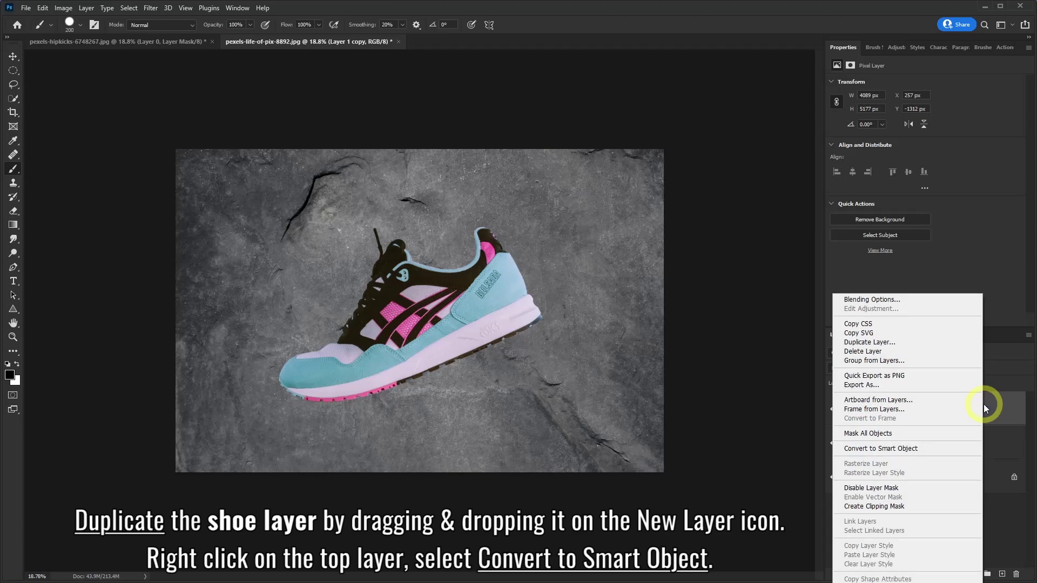
{"action": "left_click", "coordinate": [876, 448]}
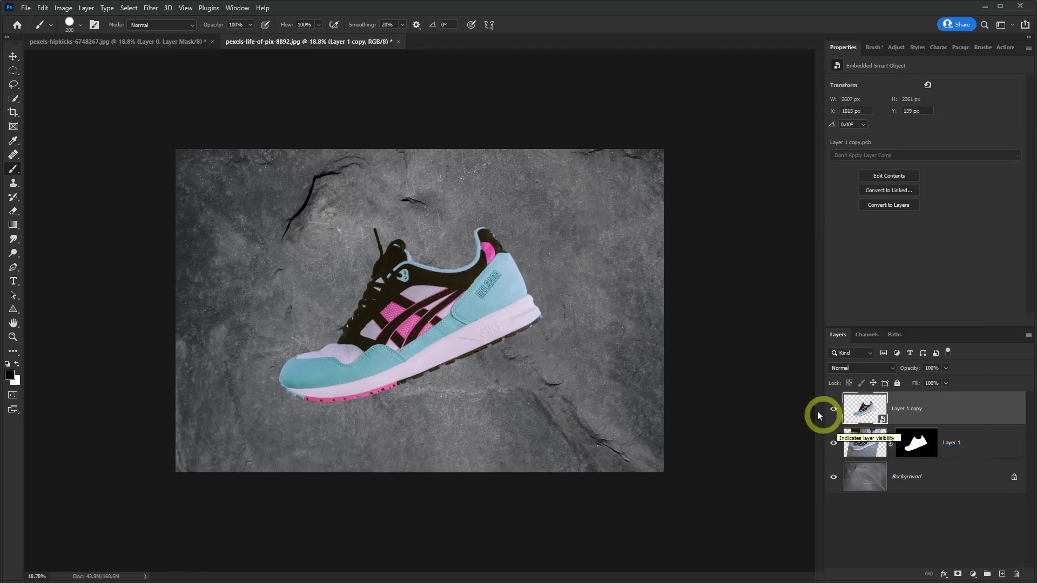
Apply a Hue/Saturation adjustment with Lightness -100 to the Smart Object copy of the shoe
{"action": "left_click", "coordinate": [61, 9]}
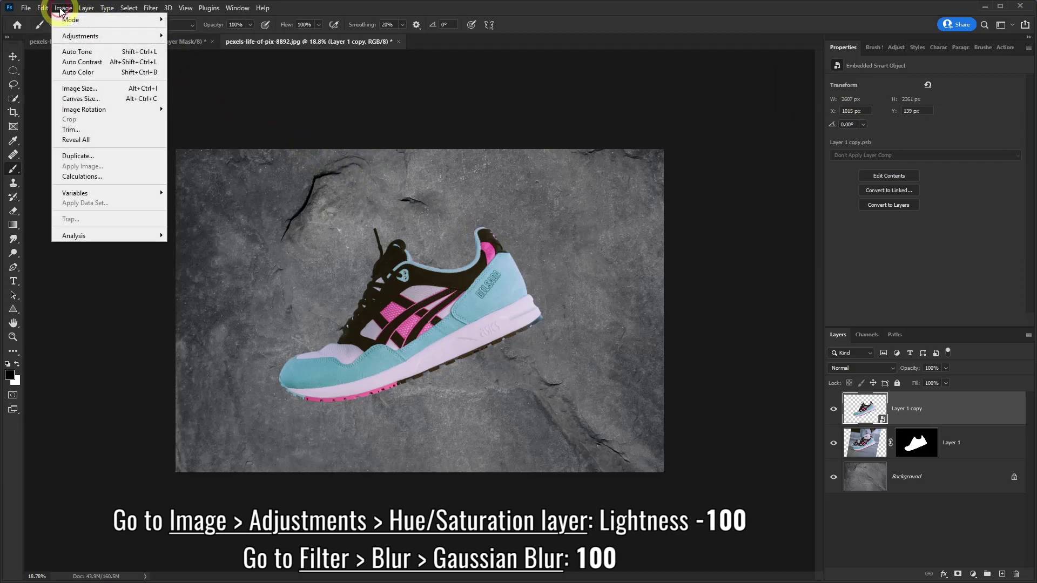
{"action": "mouse_move", "coordinate": [76, 36]}
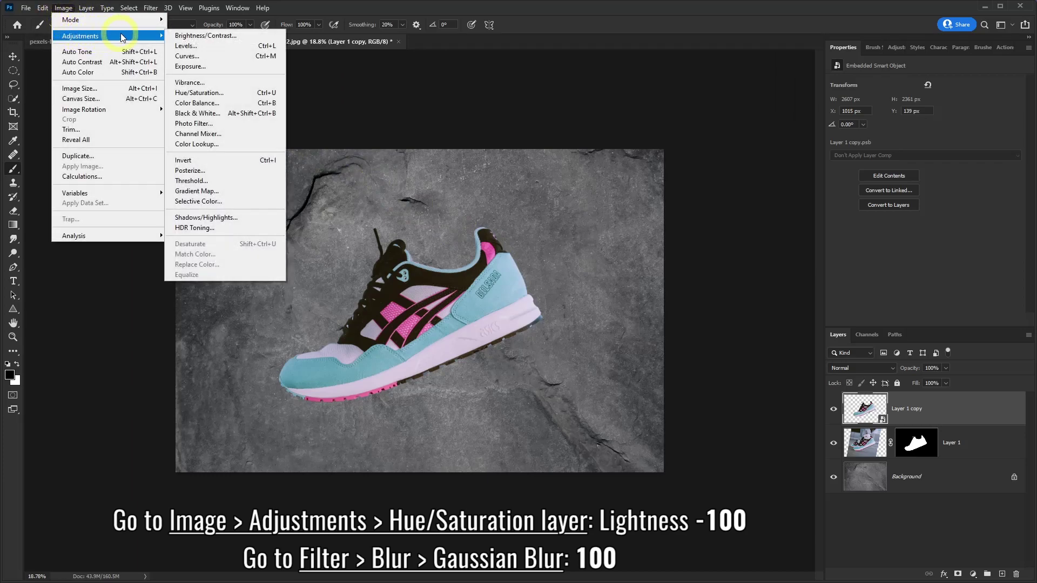
{"action": "left_click", "coordinate": [198, 93]}
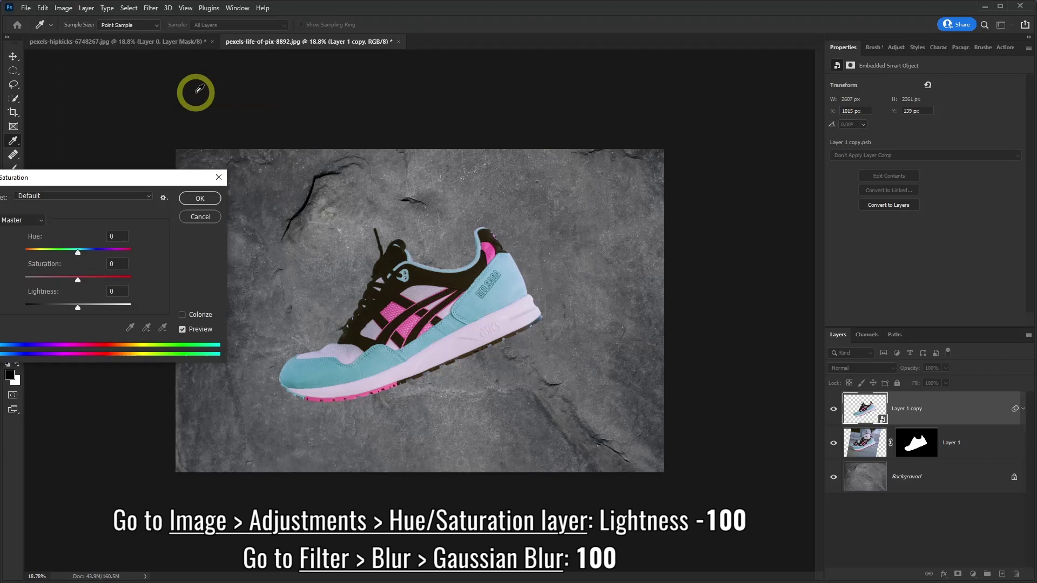
{"action": "left_click_drag", "start_coordinate": [124, 191], "coordinate": [177, 150]}
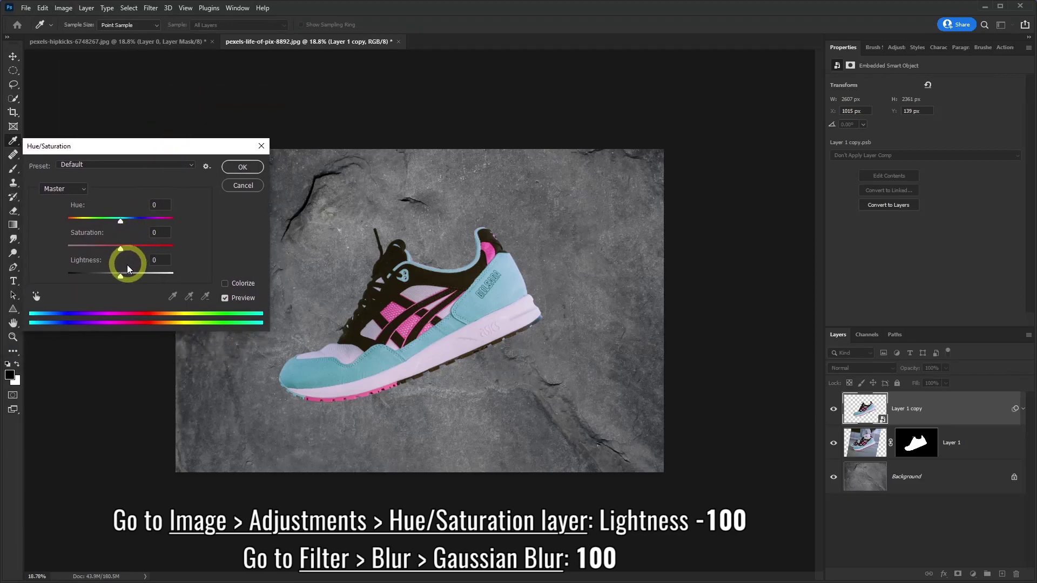
{"action": "left_click_drag", "start_coordinate": [120, 275], "coordinate": [62, 279]}
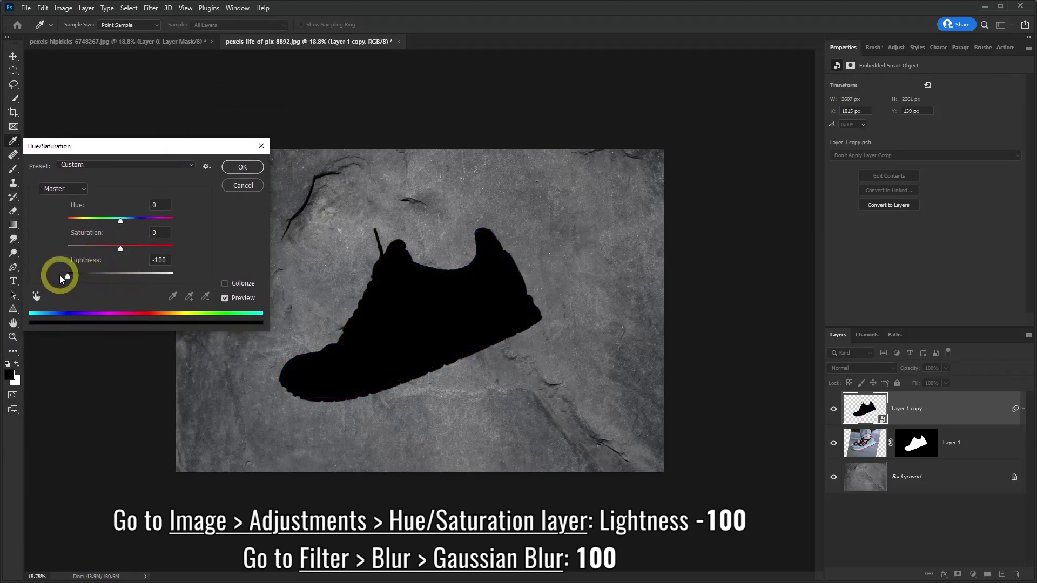
{"action": "left_click", "coordinate": [236, 169]}
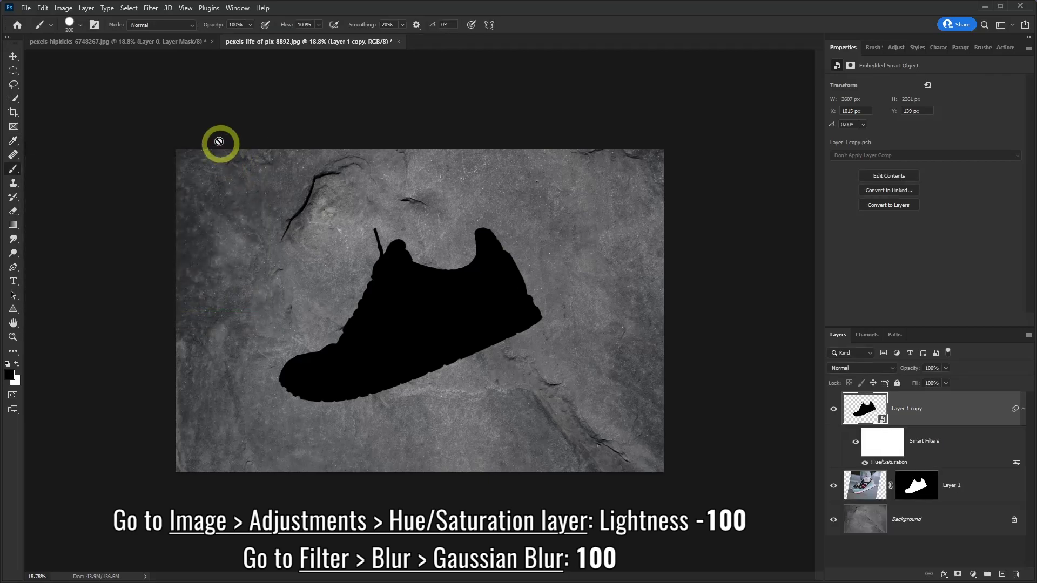
Apply a Gaussian Blur with a 100-pixel radius to the blackened shoe copy
{"action": "left_click", "coordinate": [151, 9]}
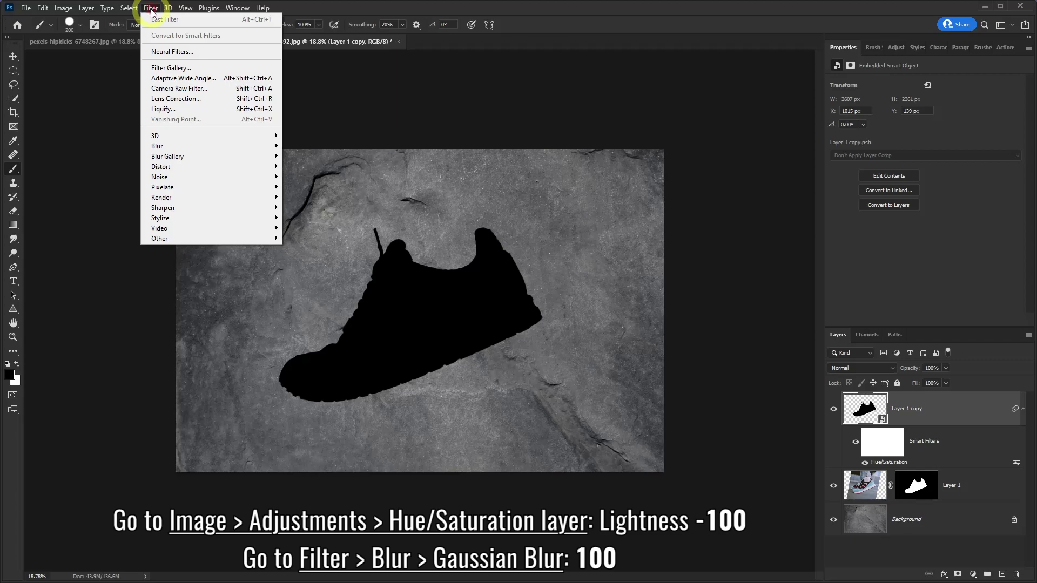
{"action": "mouse_move", "coordinate": [204, 148]}
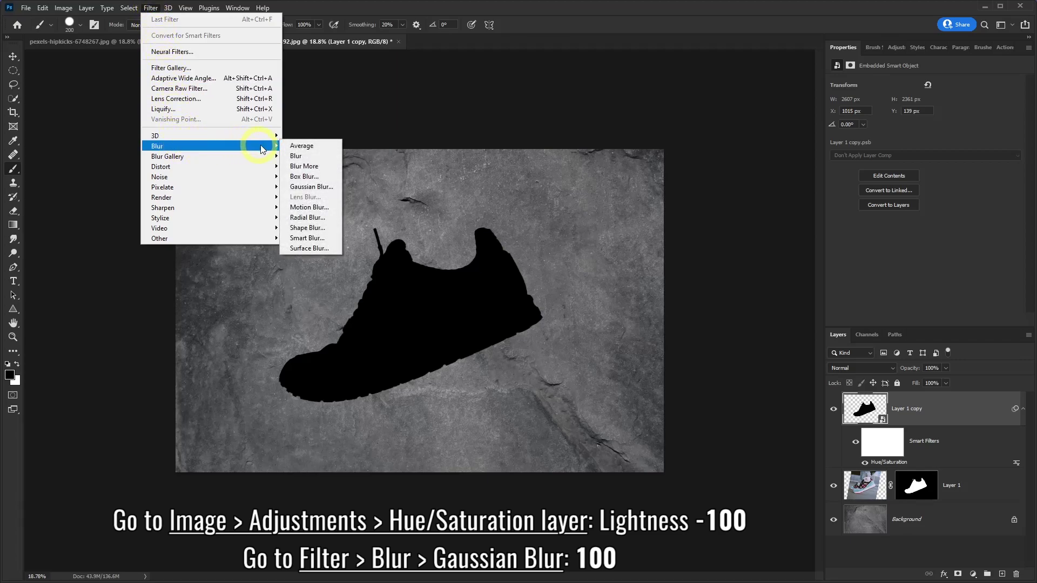
{"action": "left_click", "coordinate": [303, 187]}
{"action": "double_click", "coordinate": [74, 332]}
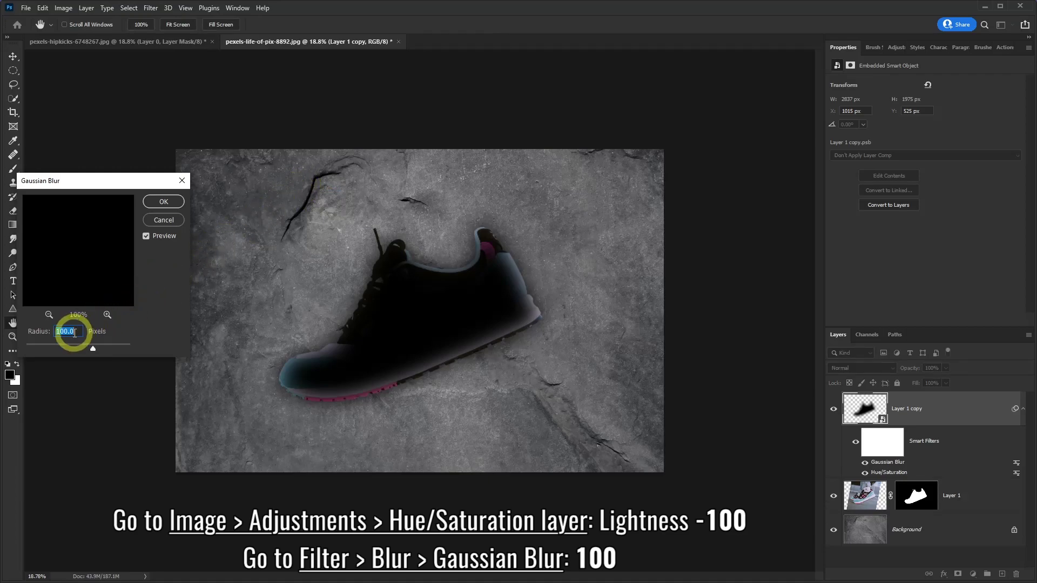
{"action": "left_click", "coordinate": [164, 203]}
{"action": "key", "text": "b"}
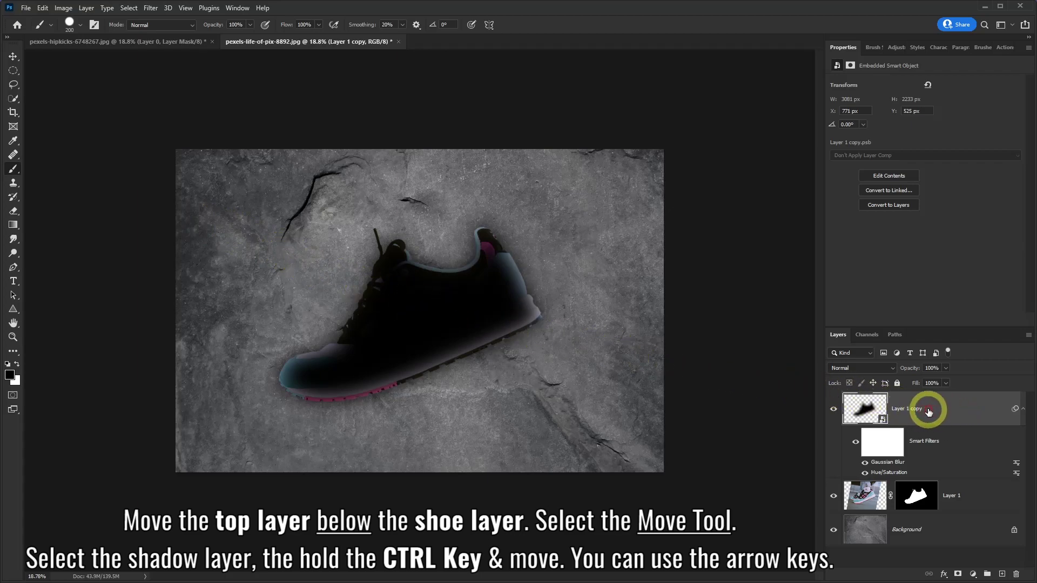
Move the blackened, blurred shoe copy below the masked shoe layer in the layer stack
{"action": "left_click_drag", "start_coordinate": [951, 414], "coordinate": [906, 514]}
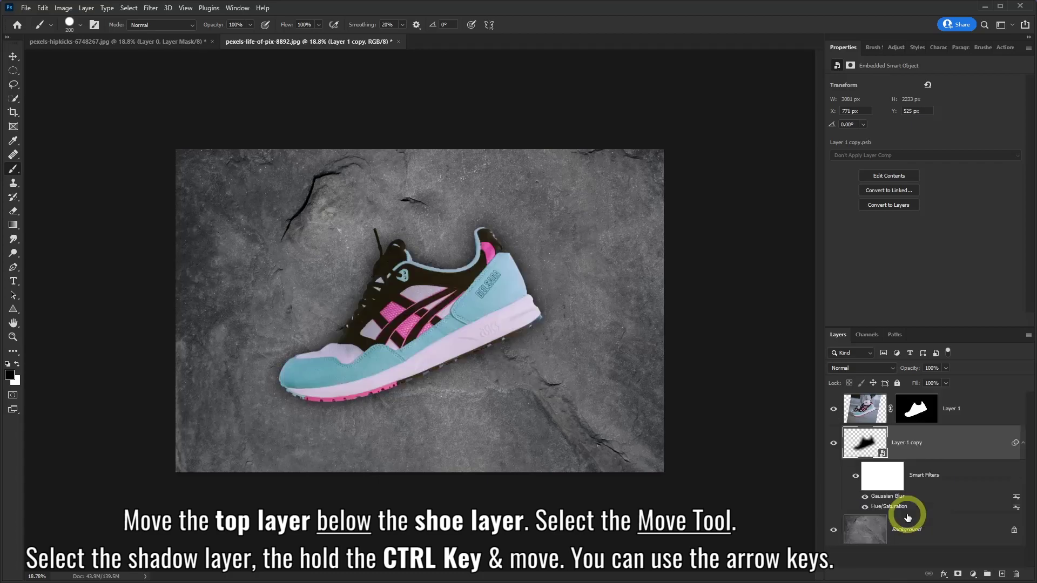
{"action": "left_click", "coordinate": [13, 57]}
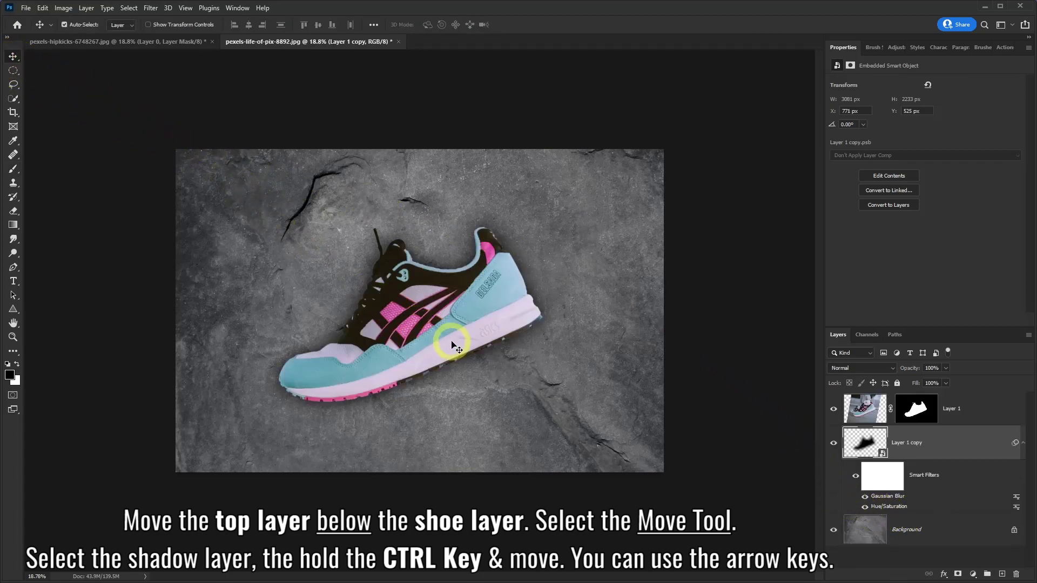
{"action": "left_click_drag", "start_coordinate": [448, 330], "coordinate": [450, 342]}
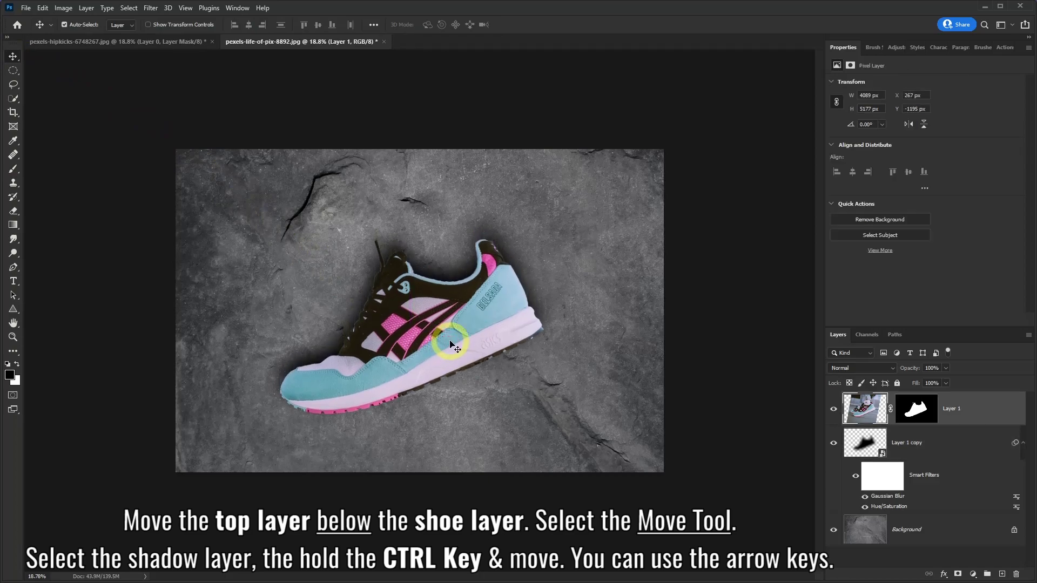
{"action": "key", "text": "ctrl+z"}
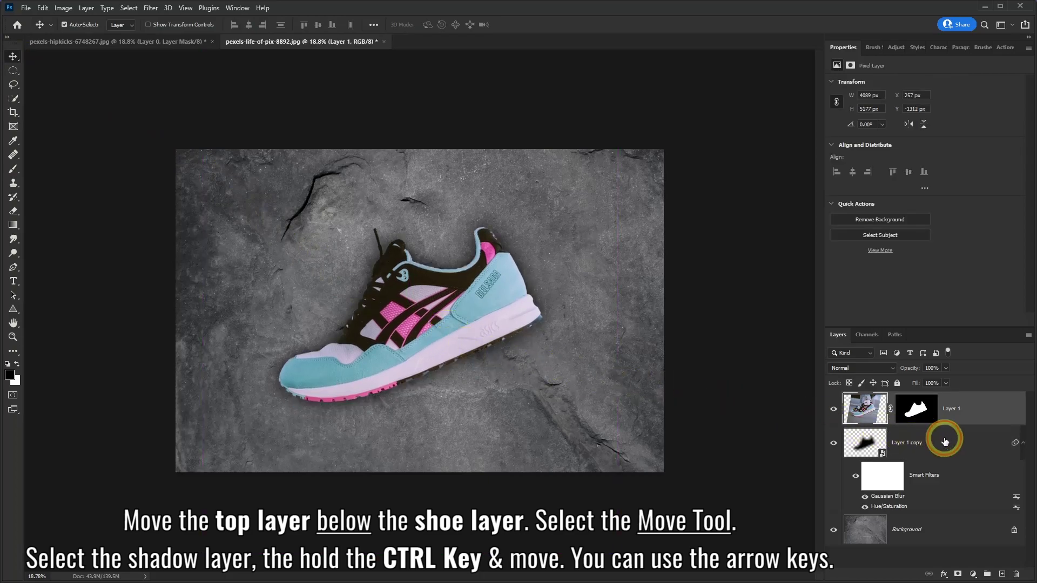
Shift the shadow layer downward beneath the shoe to about X 781 px, Y 667 px
{"action": "left_click", "coordinate": [879, 442]}
{"action": "key", "text": "ctrl"}
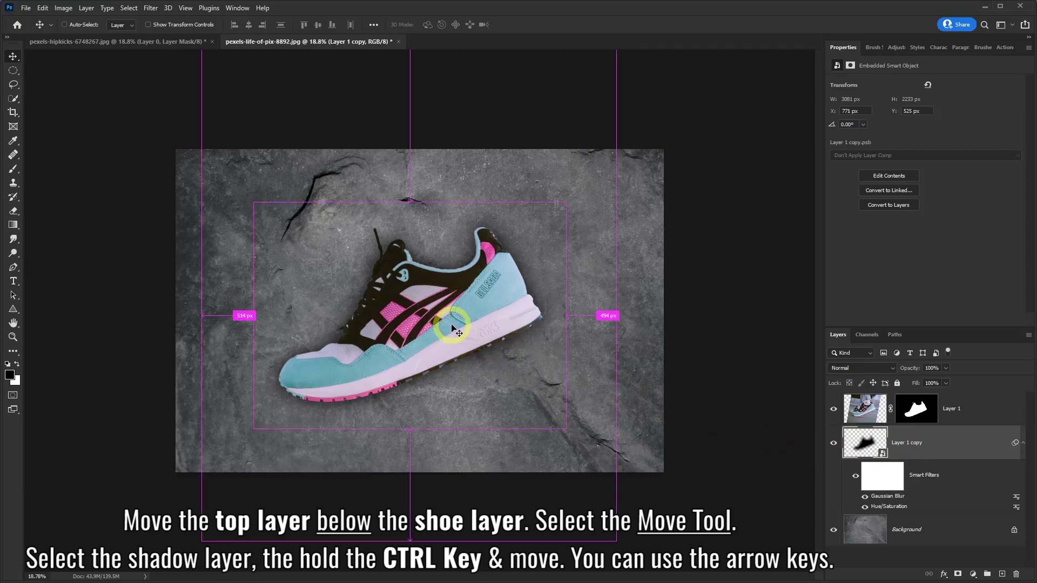
{"action": "mouse_move", "coordinate": [450, 325]}
{"action": "left_mouse_down"}
{"action": "mouse_move", "coordinate": [445, 362]}
{"action": "mouse_move", "coordinate": [398, 347]}
{"action": "mouse_move", "coordinate": [427, 322]}
{"action": "mouse_move", "coordinate": [446, 330]}
{"action": "left_mouse_up"}
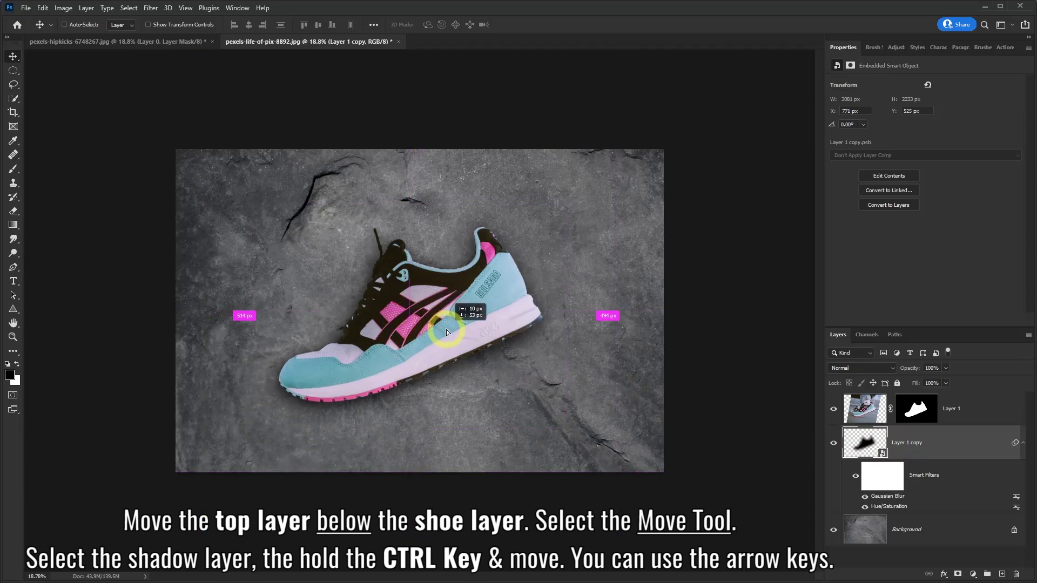
{"action": "key", "text": "shift+Down"}
{"action": "key", "text": "shift+Down"}
{"action": "key", "text": "shift+Down"}
{"action": "key", "text": "shift+Down"}
{"action": "key", "text": "shift+Down"}
{"action": "key", "text": "shift+Down"}
{"action": "key", "text": "shift+Down"}
{"action": "key", "text": "shift+Down"}
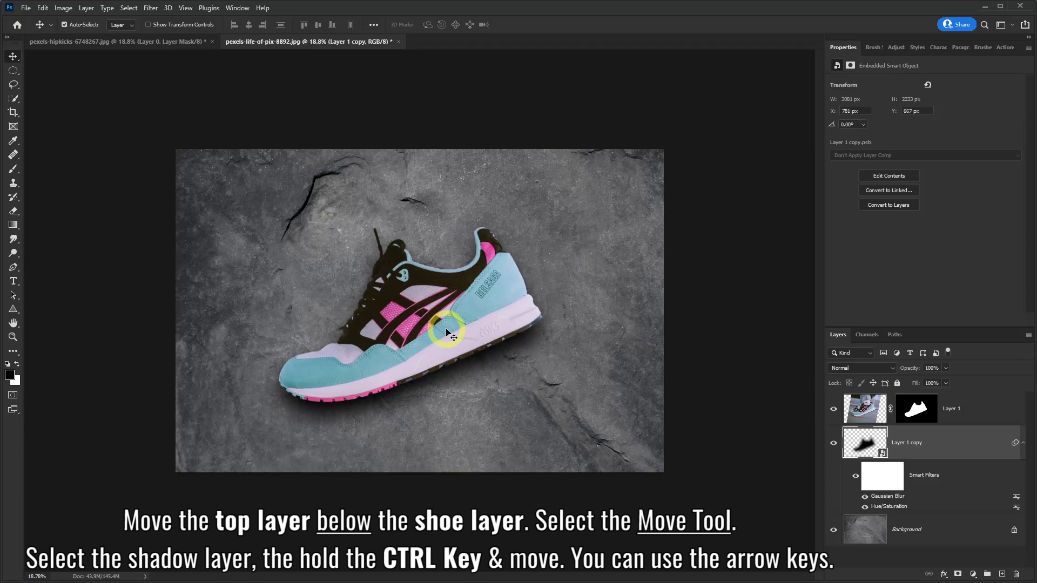
Nudge the shadow layer to the right of the shoe, to about X 841 px, Y 654 px
{"action": "key", "text": "shift+Right"}
{"action": "key", "text": "shift+Right"}
{"action": "key", "text": "shift+Right"}
{"action": "key", "text": "shift+Right"}
{"action": "key", "text": "Right"}
{"action": "key", "text": "Right"}
{"action": "key", "text": "Right"}
{"action": "key", "text": "Right"}
{"action": "key", "text": "Right"}
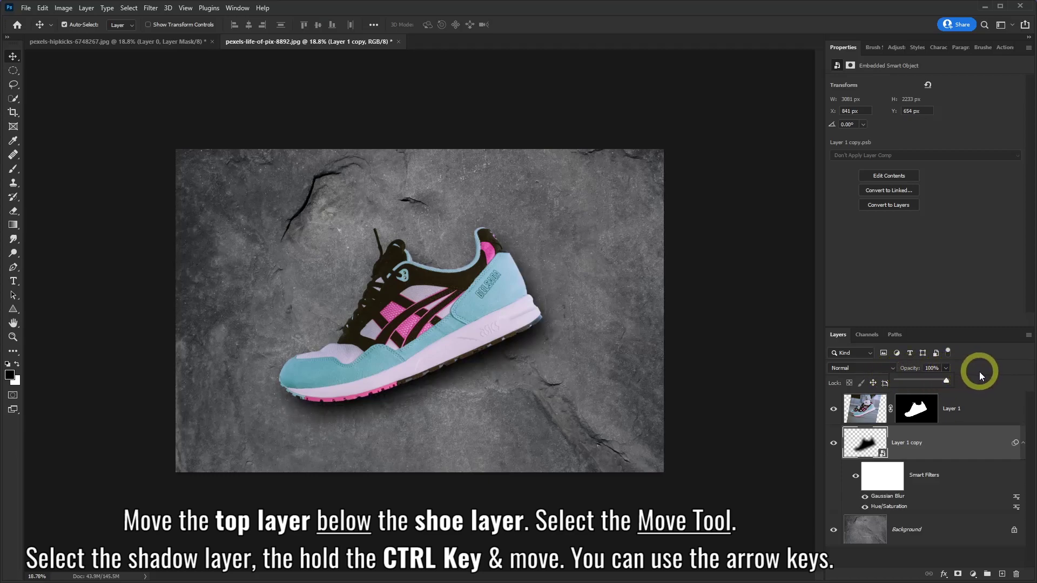
Toggle the shadow layer's visibility to compare the shoe with and without its shadow
{"action": "left_click", "coordinate": [833, 443]}
{"action": "left_click", "coordinate": [834, 443]}
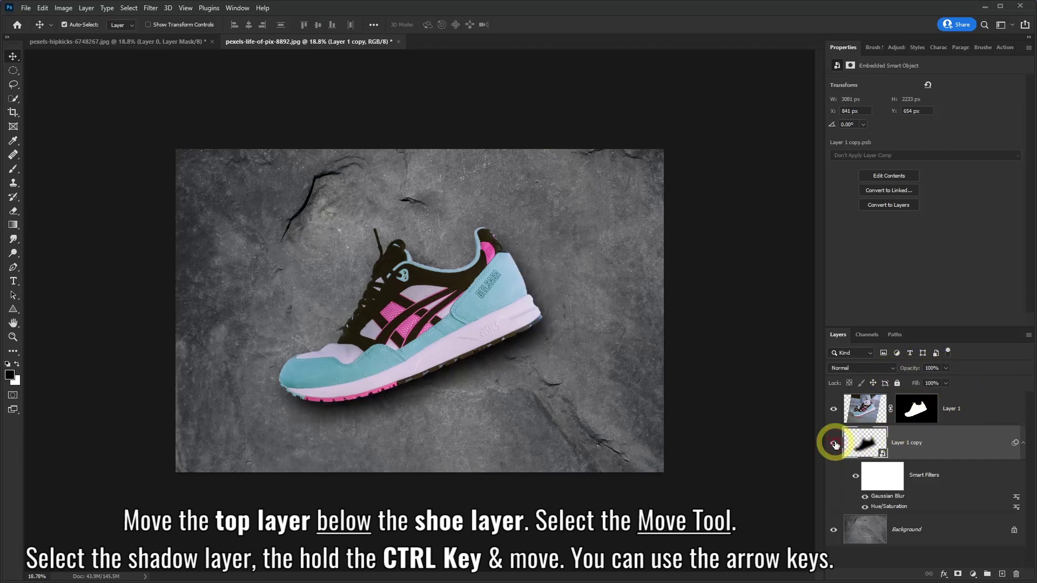
{"action": "left_click", "coordinate": [835, 444]}
{"action": "left_click", "coordinate": [834, 444]}
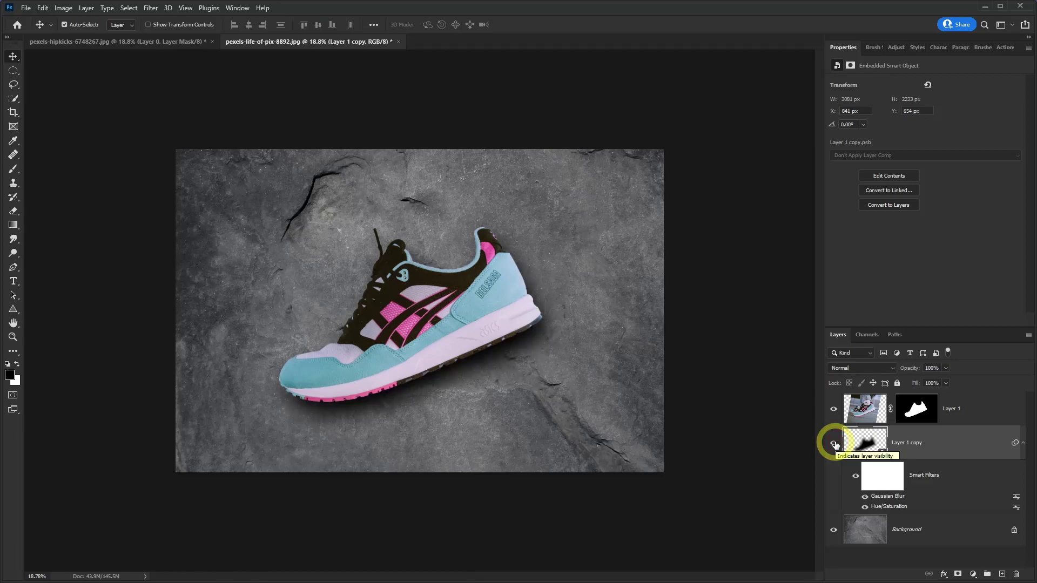
Add a Levels adjustment layer above the masked shoe layer and clip it to the shoe
{"action": "left_click", "coordinate": [978, 407]}
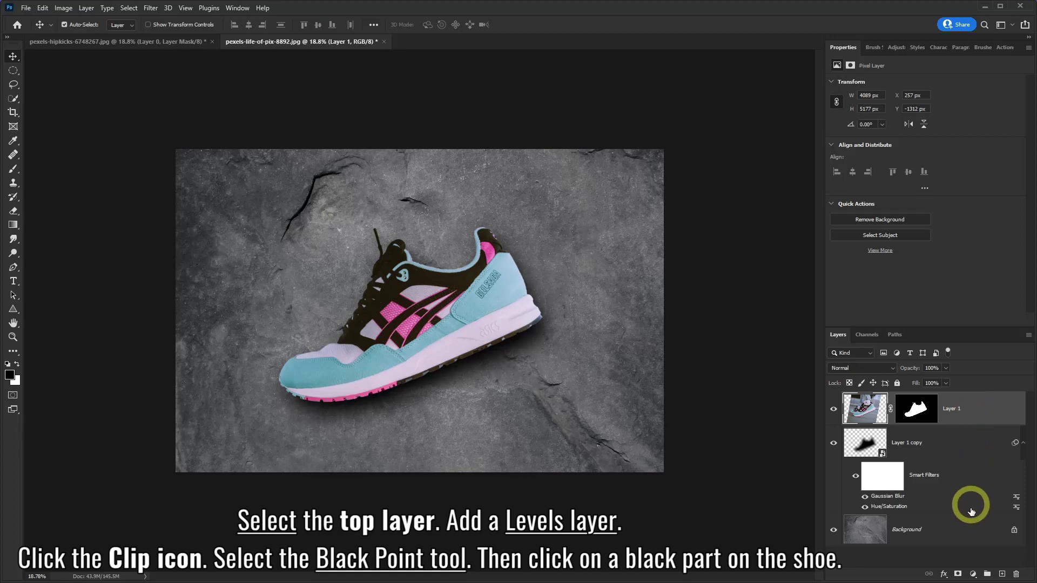
{"action": "left_click", "coordinate": [973, 575]}
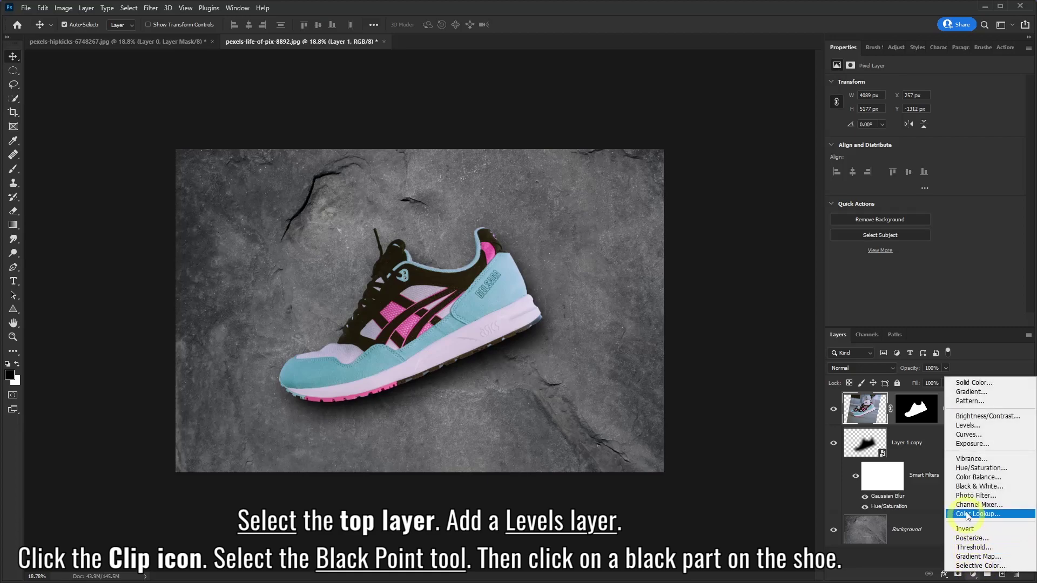
{"action": "left_click", "coordinate": [968, 426]}
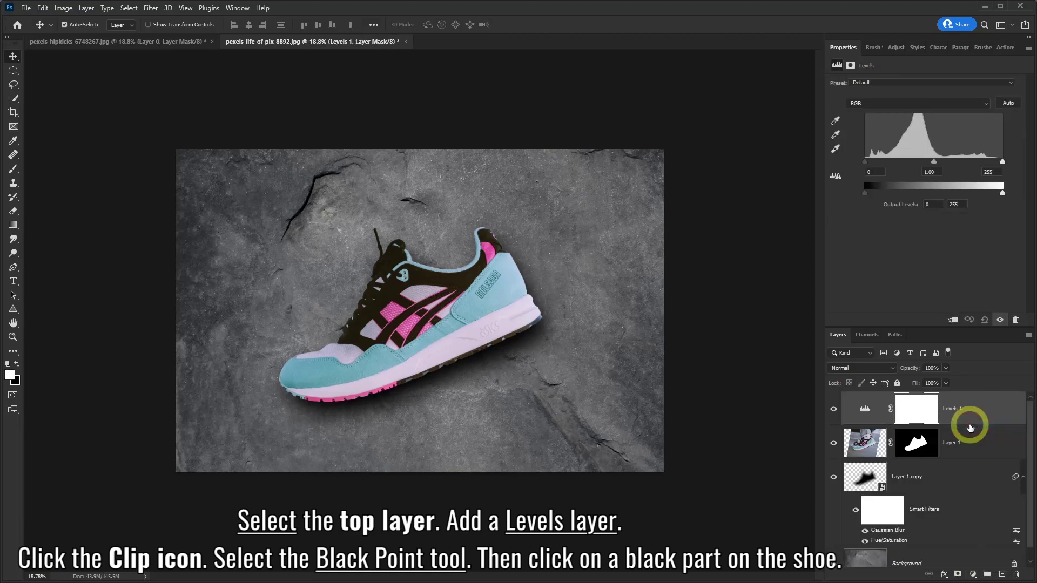
{"action": "left_click", "coordinate": [952, 320]}
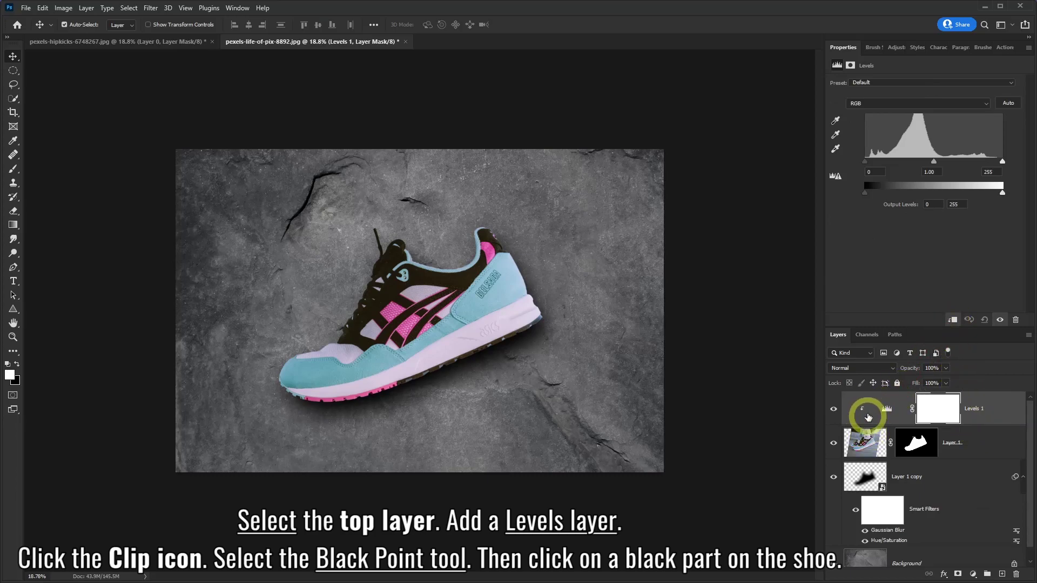
Sample a black area beside the shoe's lower laces as the Levels black point and compare before and after
{"action": "left_click", "coordinate": [835, 120]}
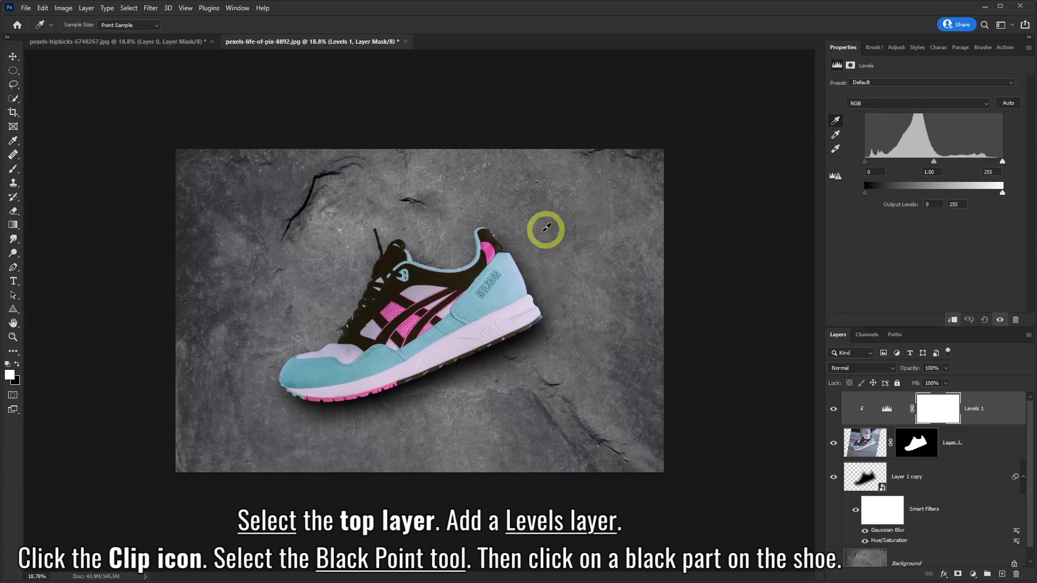
{"action": "left_click", "coordinate": [357, 333]}
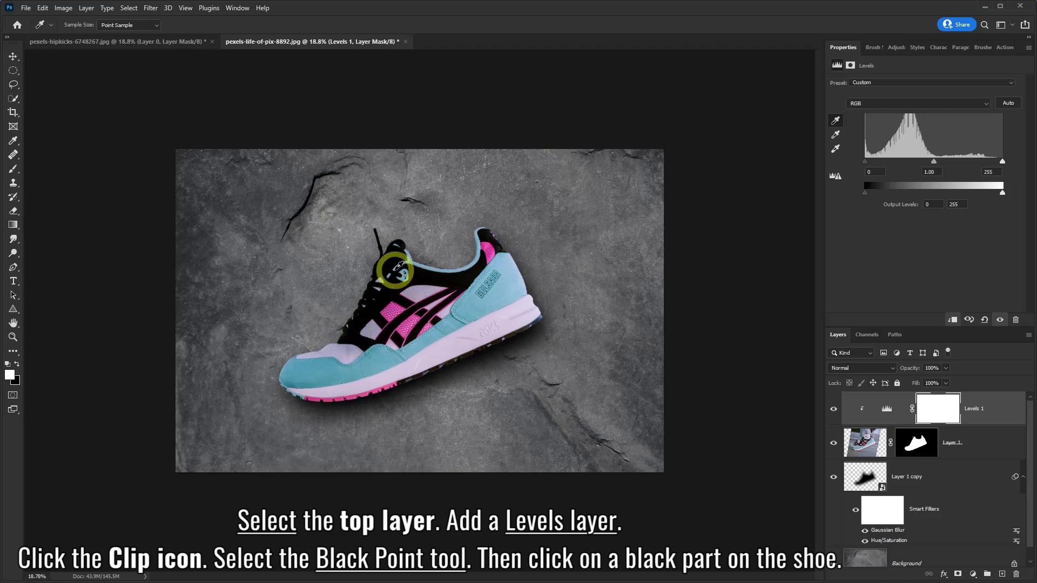
{"action": "left_click", "coordinate": [834, 410]}
{"action": "left_click", "coordinate": [835, 410]}
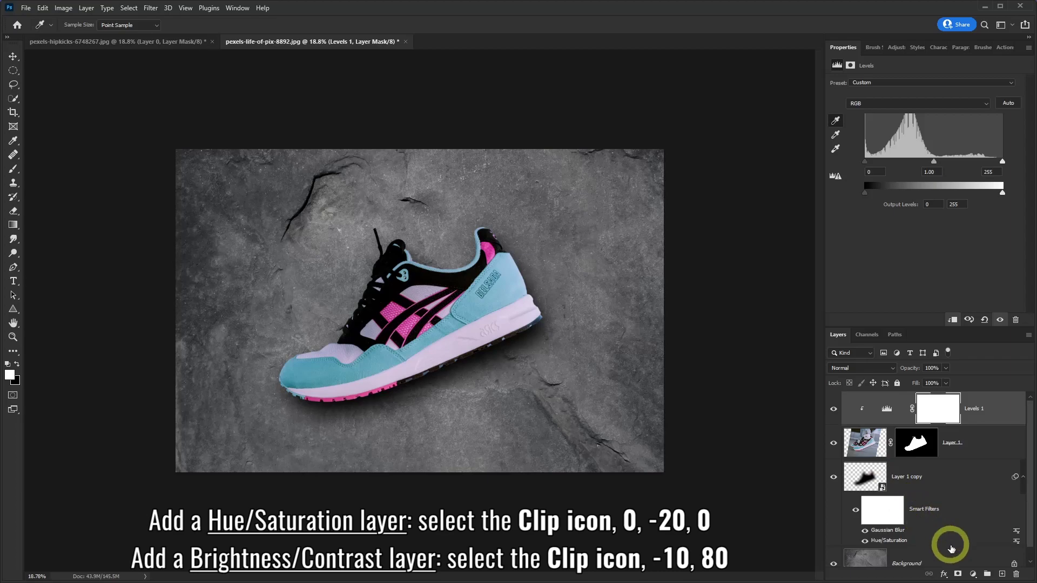
Add a Hue/Saturation adjustment layer clipped to the shoe with Saturation at -20
{"action": "left_click", "coordinate": [974, 574]}
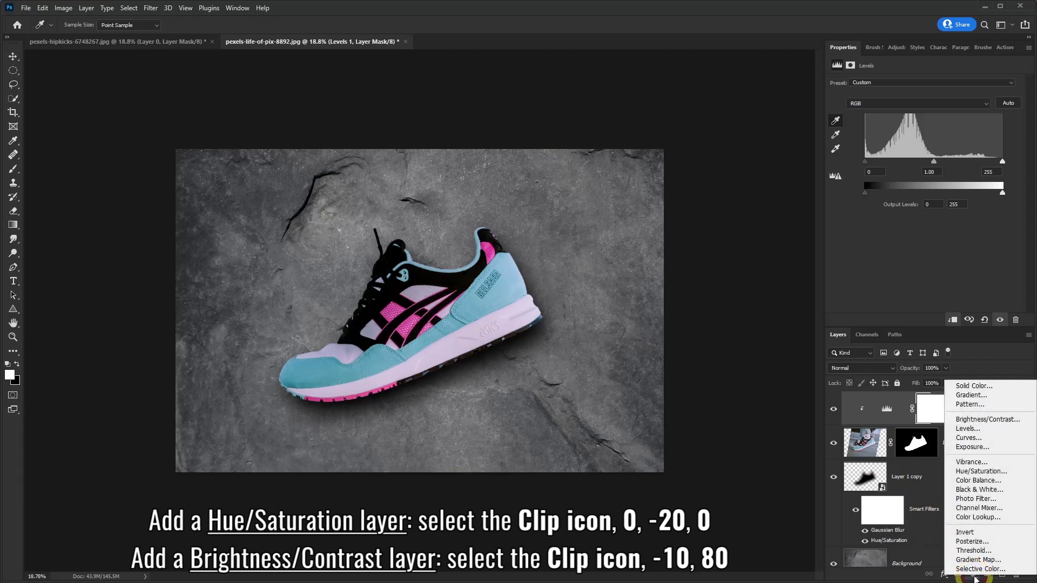
{"action": "left_click", "coordinate": [964, 472]}
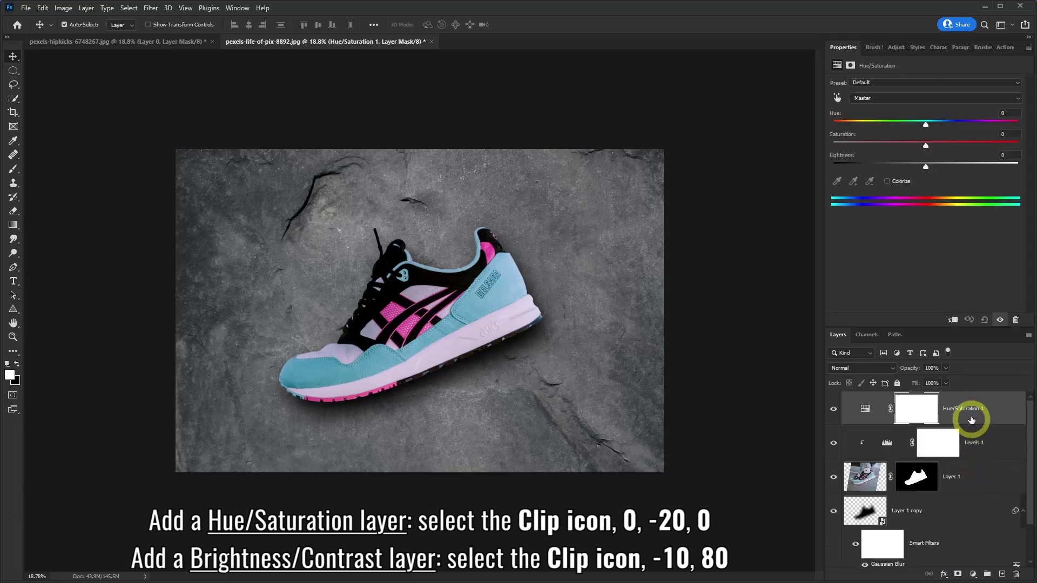
{"action": "left_click", "coordinate": [953, 321]}
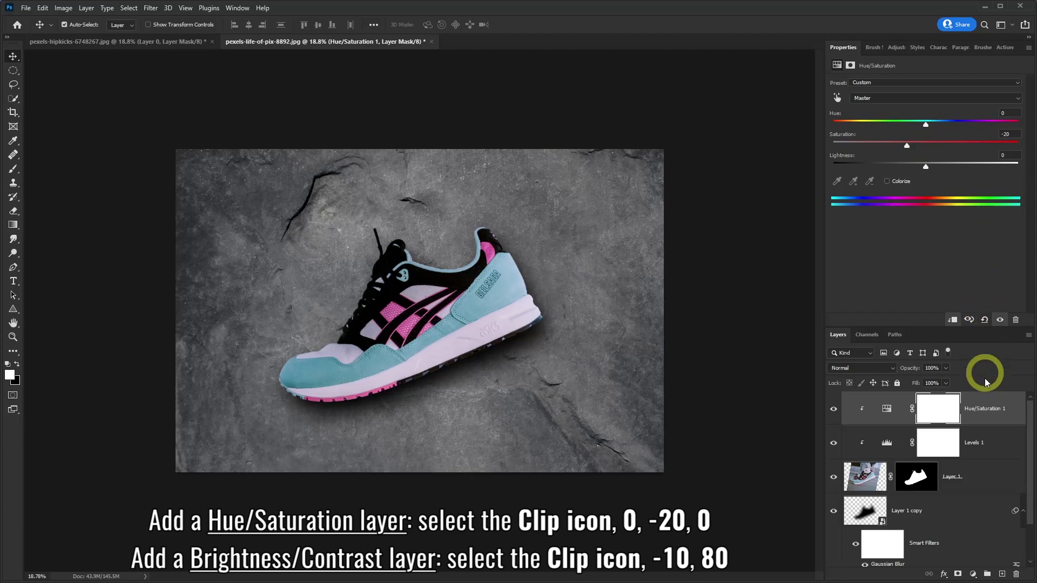
Add a Brightness/Contrast adjustment layer clipped to the shoe with Brightness -10 and Contrast 80
{"action": "left_click", "coordinate": [972, 574]}
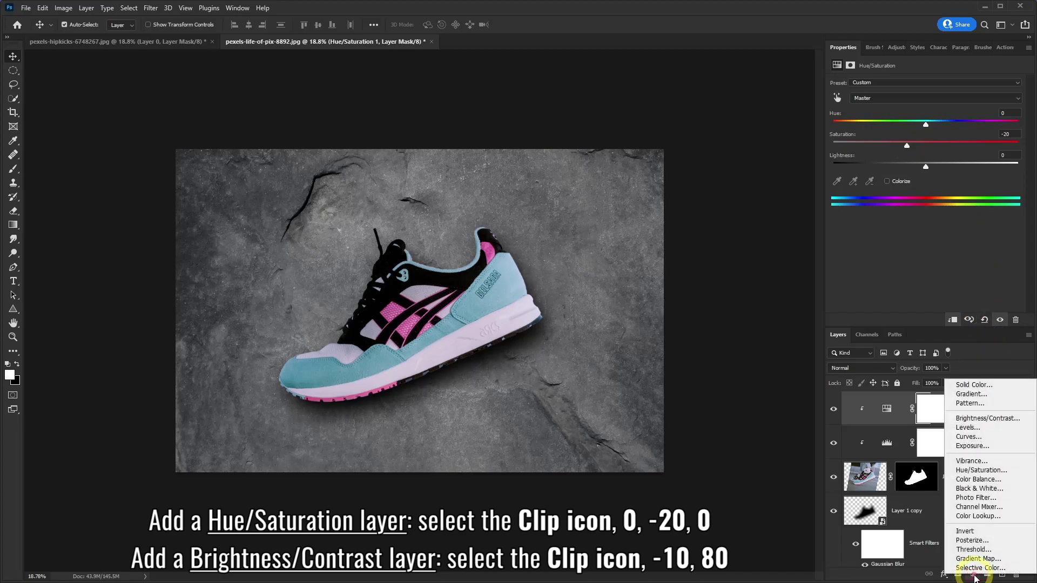
{"action": "left_click", "coordinate": [974, 421]}
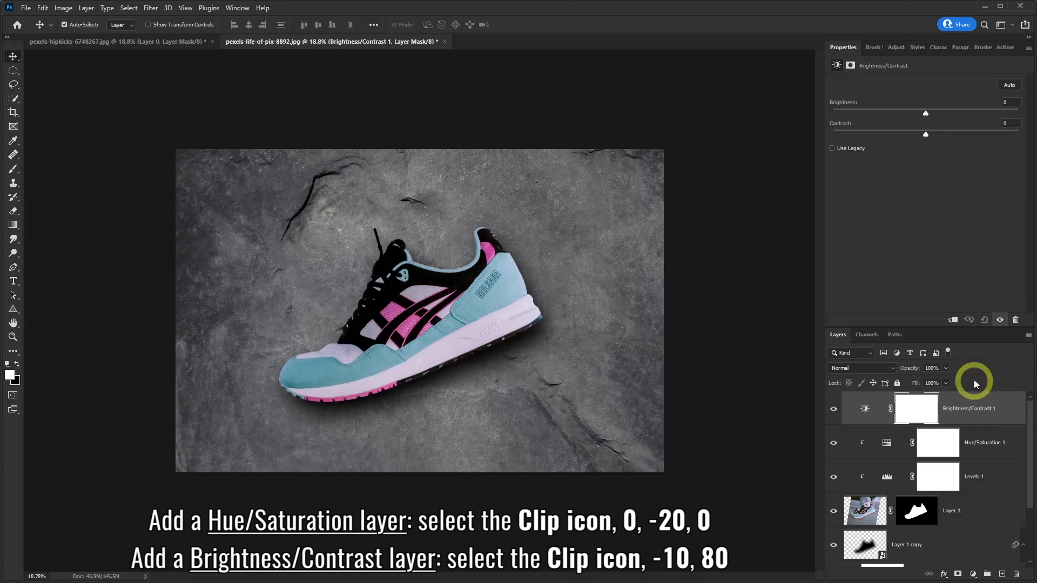
{"action": "left_click", "coordinate": [954, 322]}
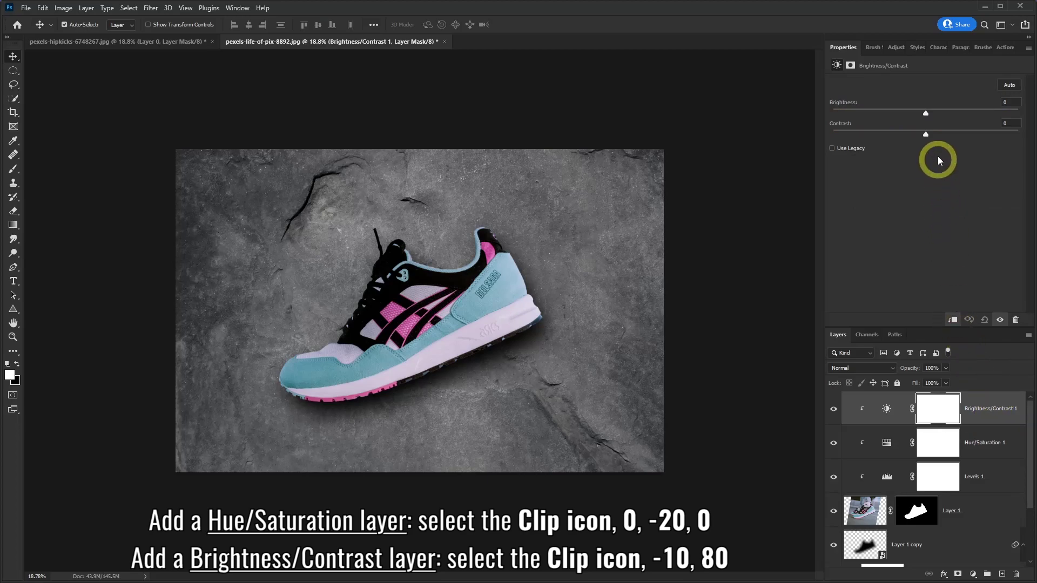
{"action": "left_click_drag", "start_coordinate": [925, 113], "coordinate": [920, 115]}
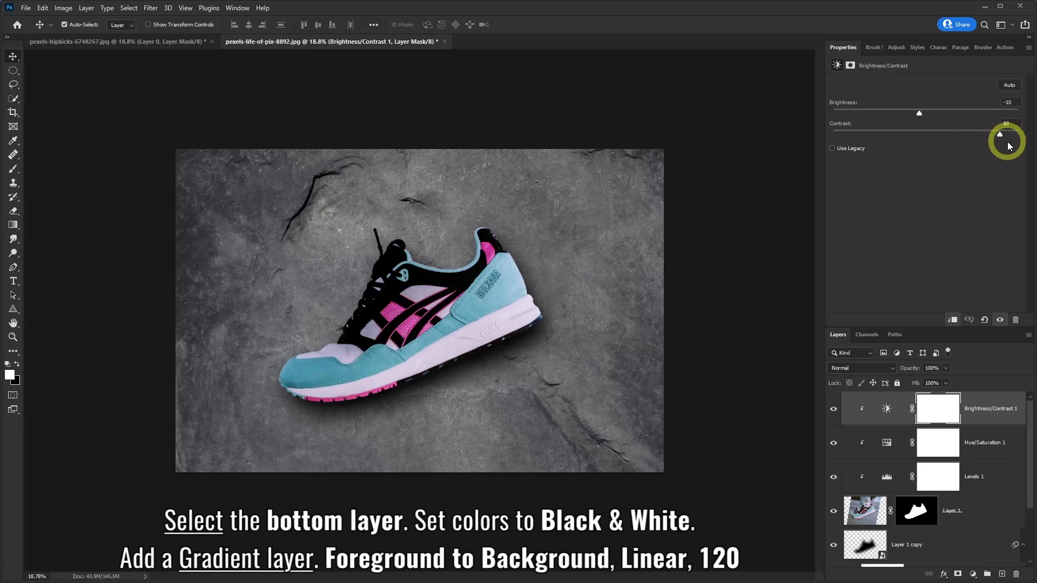
Reset the colors to black foreground and white background, and add a Gradient fill layer directly above the Background layer
{"action": "left_click_drag", "start_coordinate": [1031, 421], "coordinate": [1031, 485]}
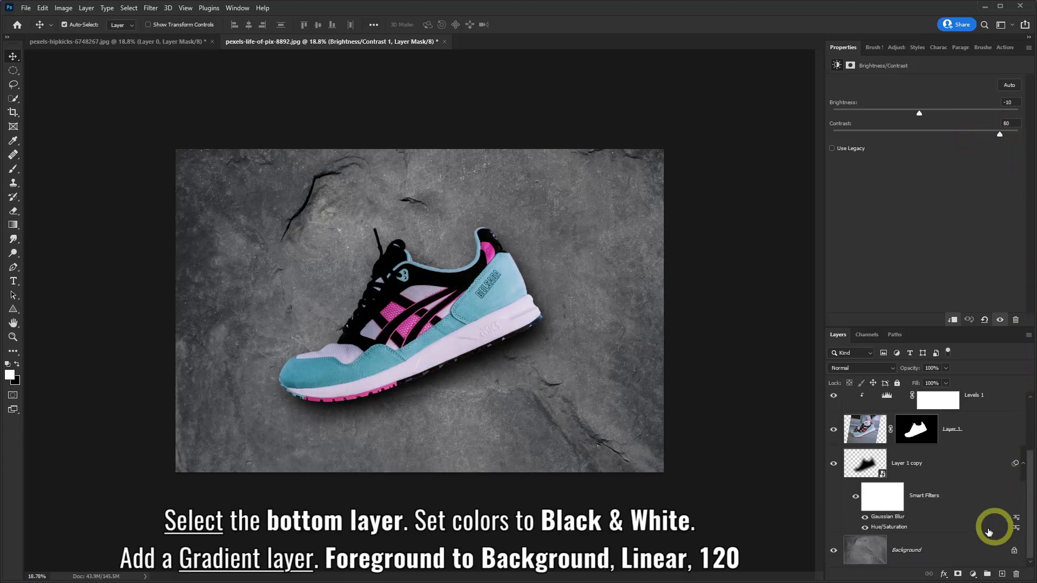
{"action": "left_click", "coordinate": [913, 550]}
{"action": "key", "text": "d"}
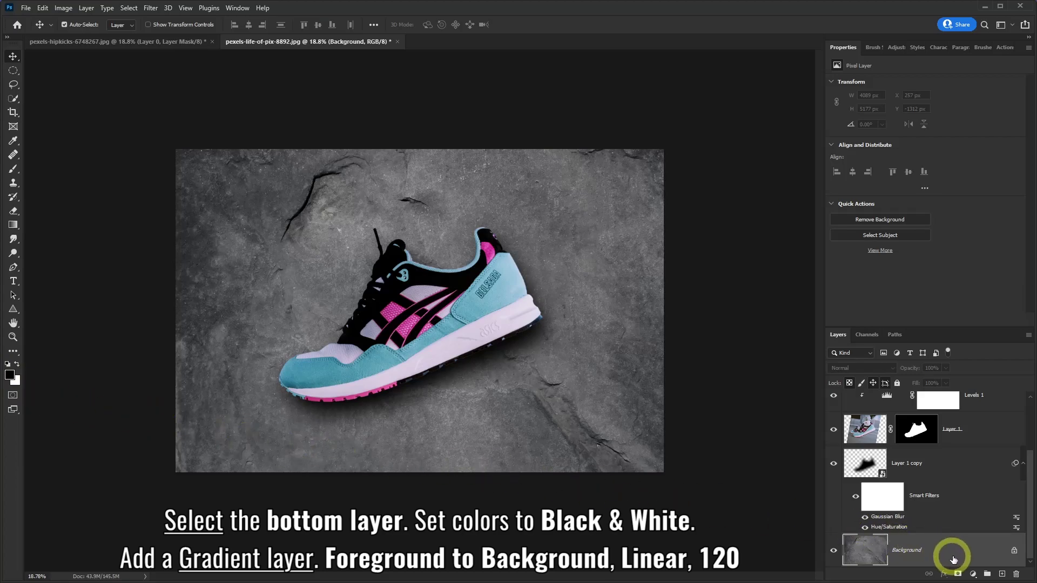
{"action": "left_click", "coordinate": [973, 575]}
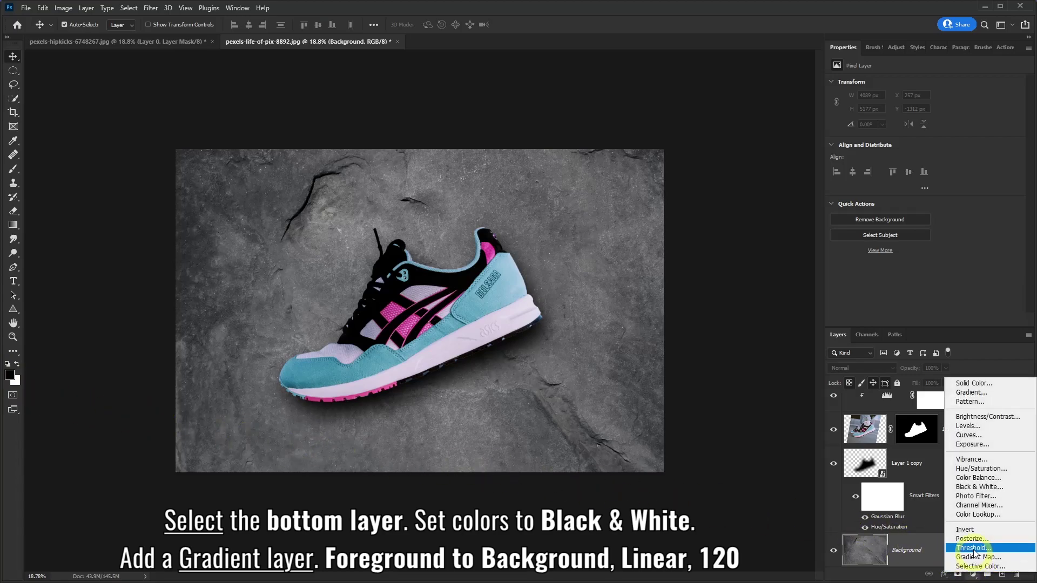
{"action": "left_click", "coordinate": [970, 393]}
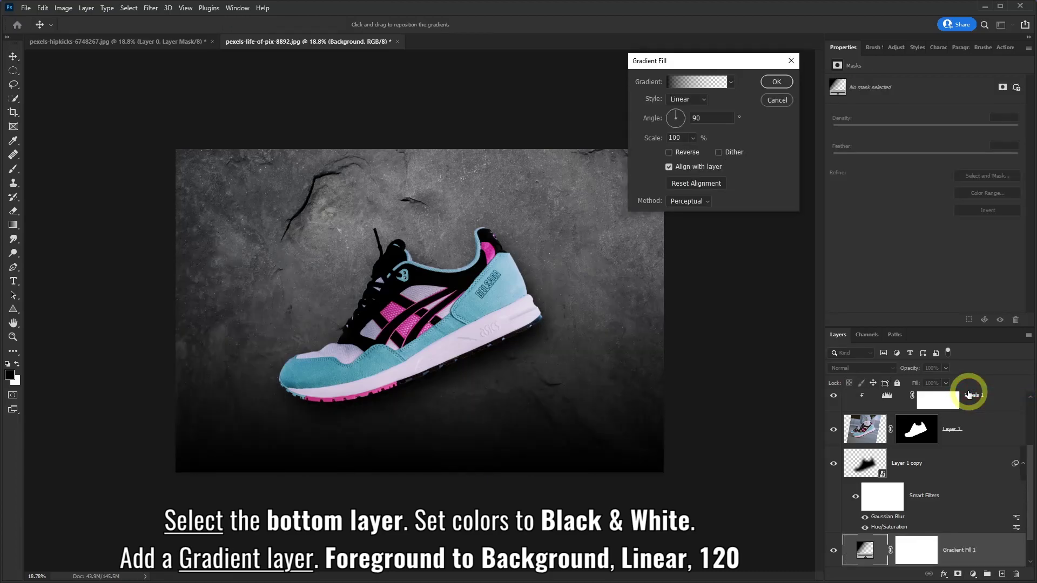
Use the black-to-white Foreground to Background preset for the linear gradient fill and set its angle to 120°
{"action": "left_click", "coordinate": [731, 84]}
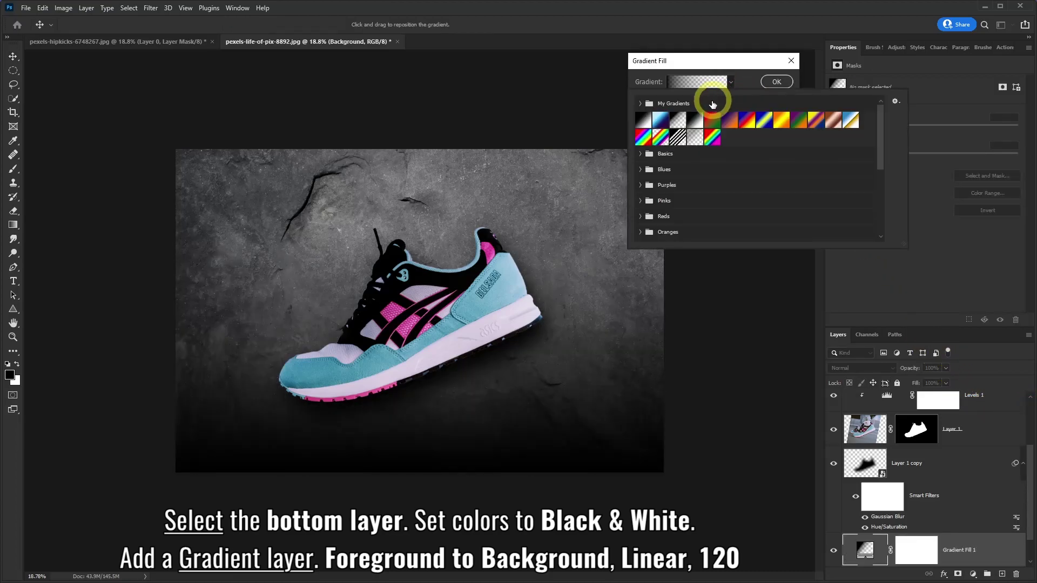
{"action": "left_click", "coordinate": [692, 124]}
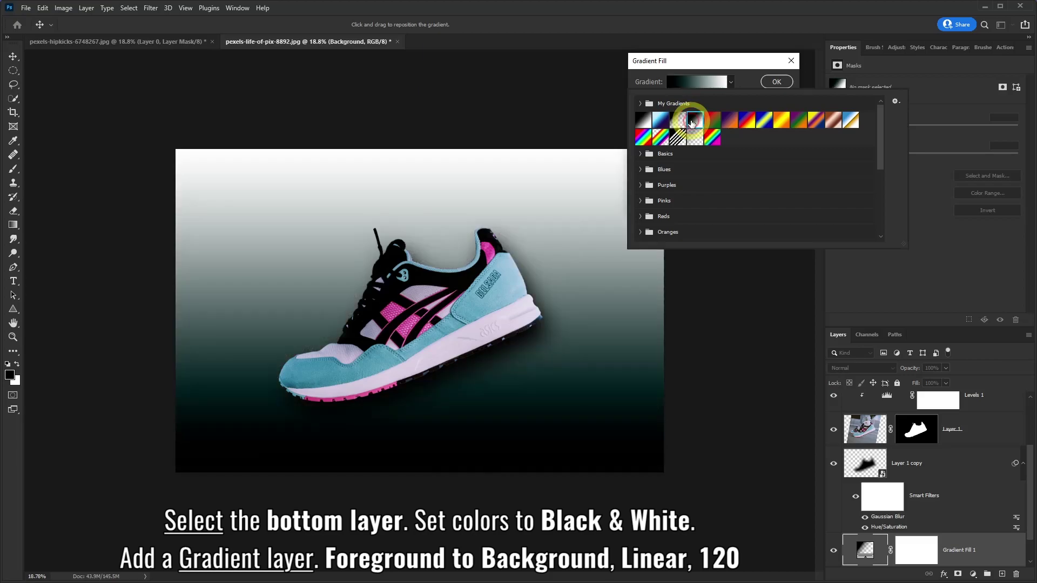
{"action": "left_click", "coordinate": [643, 121]}
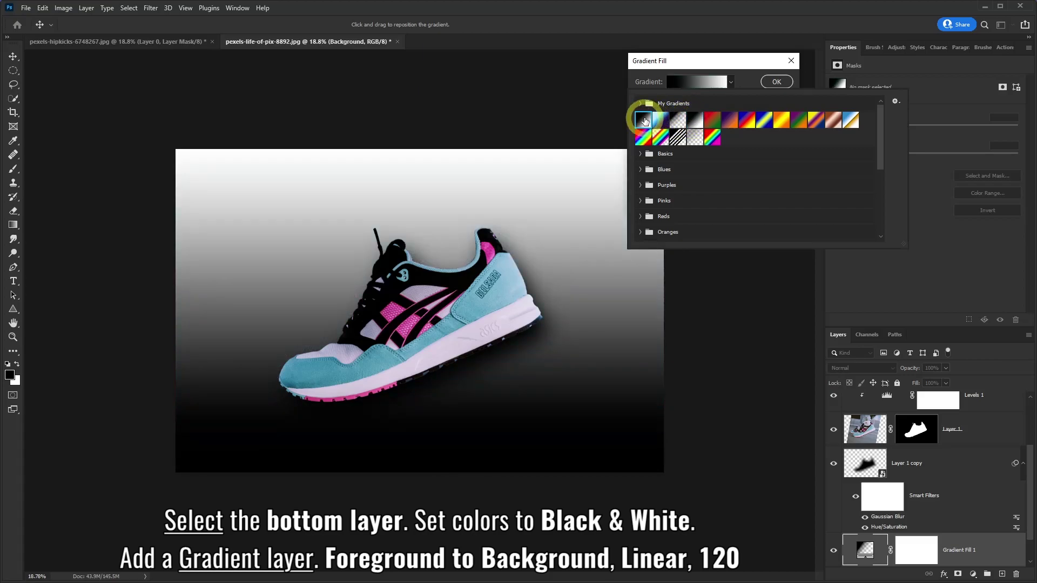
{"action": "left_click", "coordinate": [745, 73]}
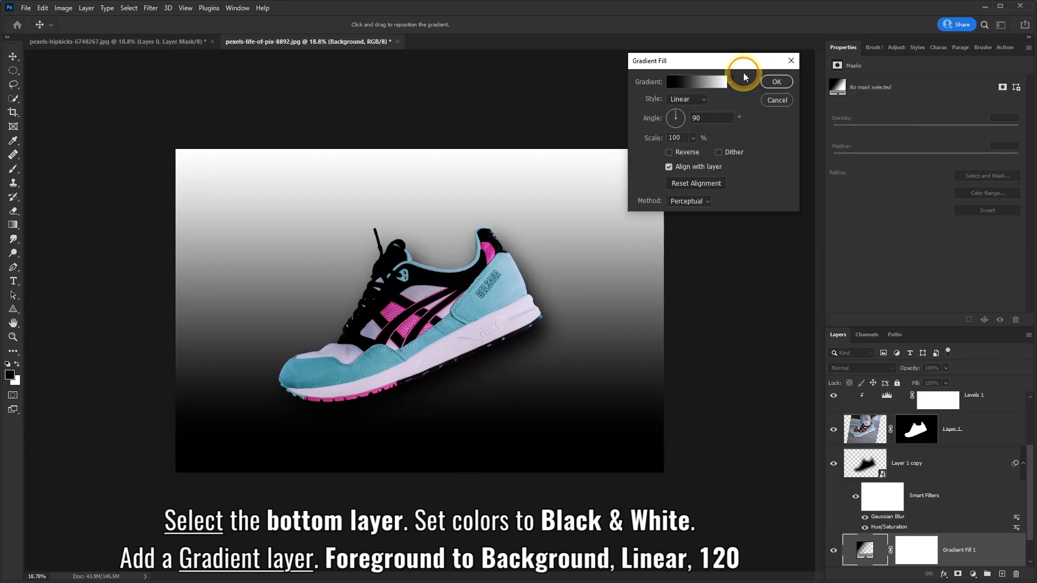
{"action": "mouse_move", "coordinate": [676, 110]}
{"action": "left_mouse_down"}
{"action": "mouse_move", "coordinate": [685, 124]}
{"action": "mouse_move", "coordinate": [667, 106]}
{"action": "left_mouse_up"}
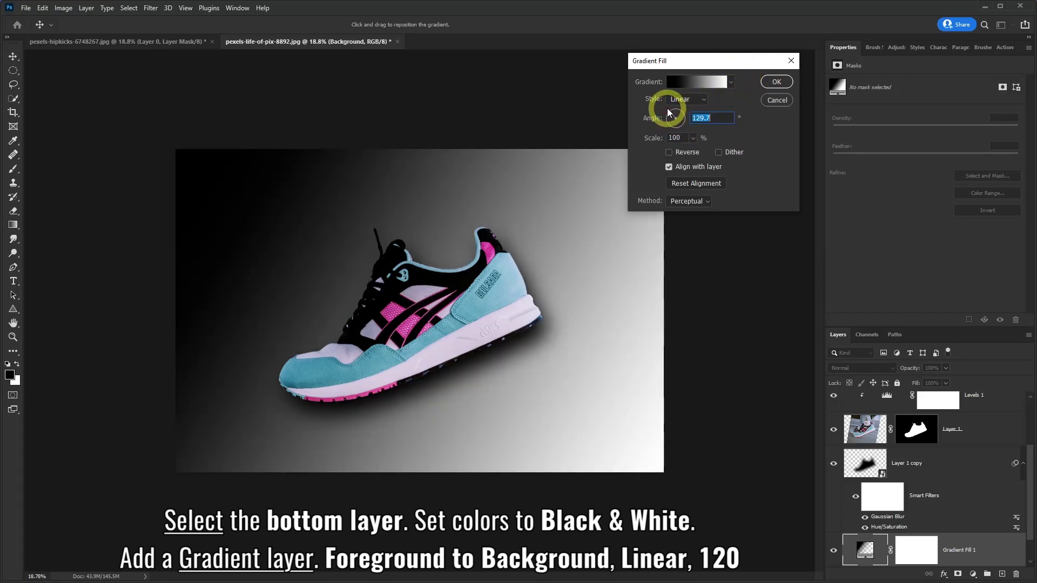
{"action": "type", "text": "120"}
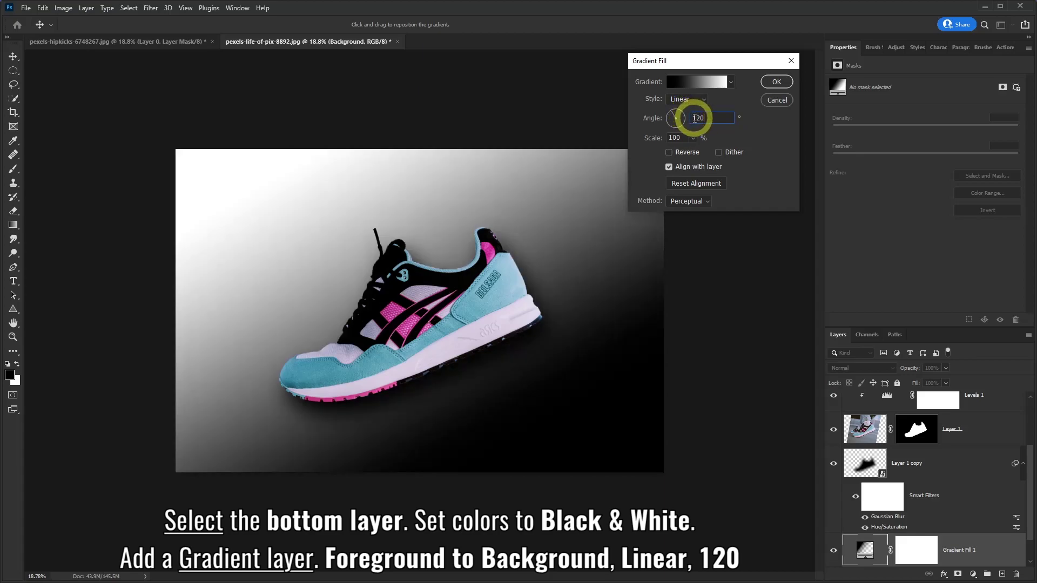
{"action": "left_click", "coordinate": [776, 83]}
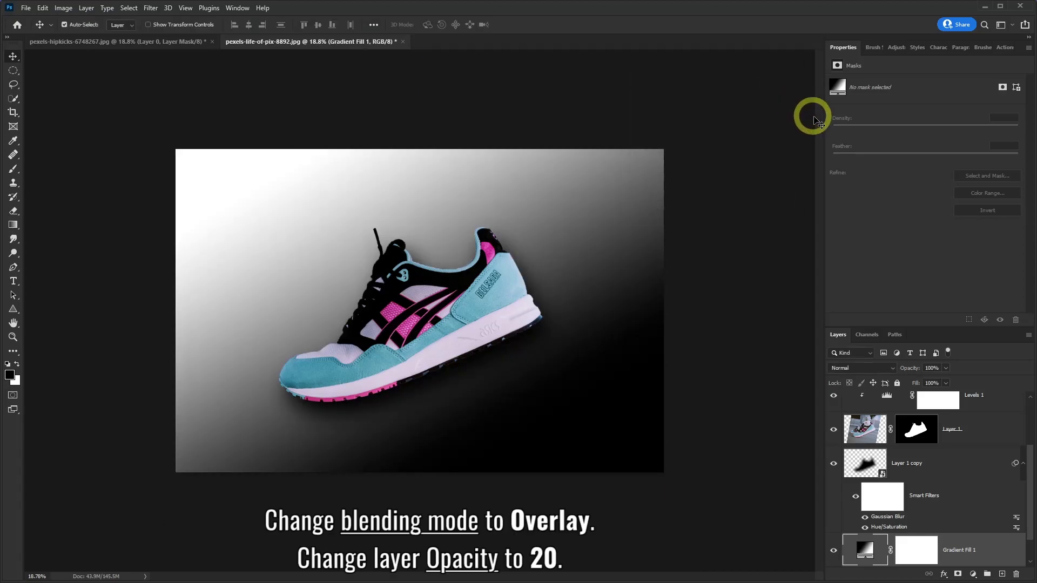
Set the gradient fill layer's blending mode to Overlay and its opacity to 20%
{"action": "left_click", "coordinate": [893, 367]}
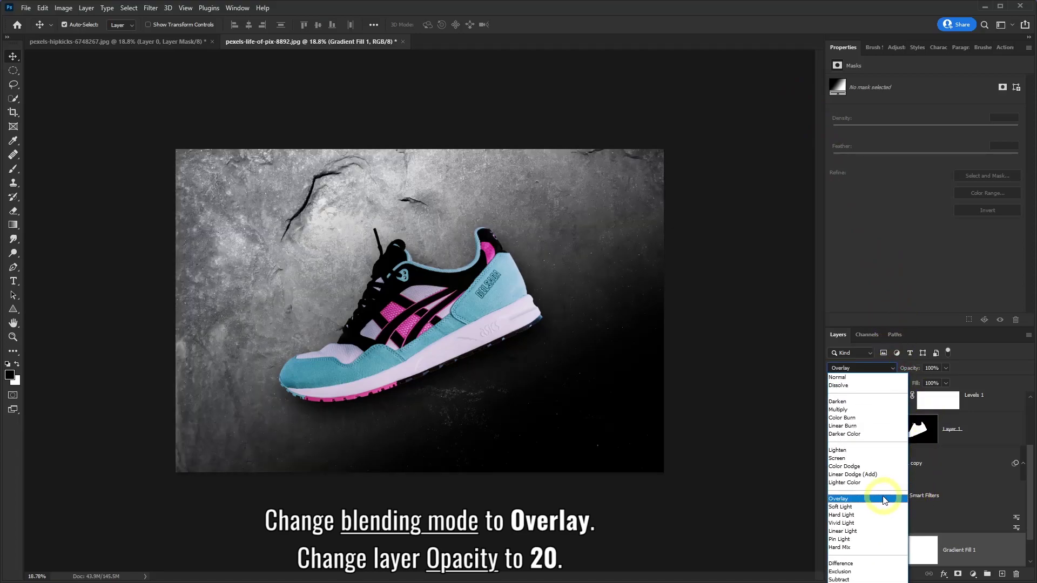
{"action": "left_click", "coordinate": [883, 499]}
{"action": "left_click", "coordinate": [945, 368]}
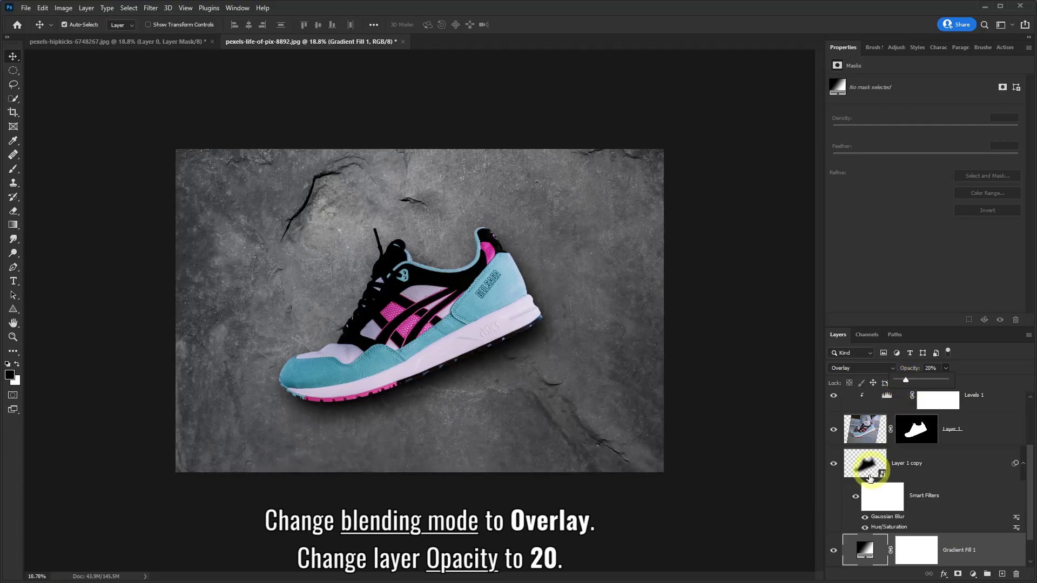
Toggle the gradient fill layer's visibility to compare the background lighting with and without it
{"action": "left_click", "coordinate": [834, 550]}
{"action": "left_click", "coordinate": [833, 550]}
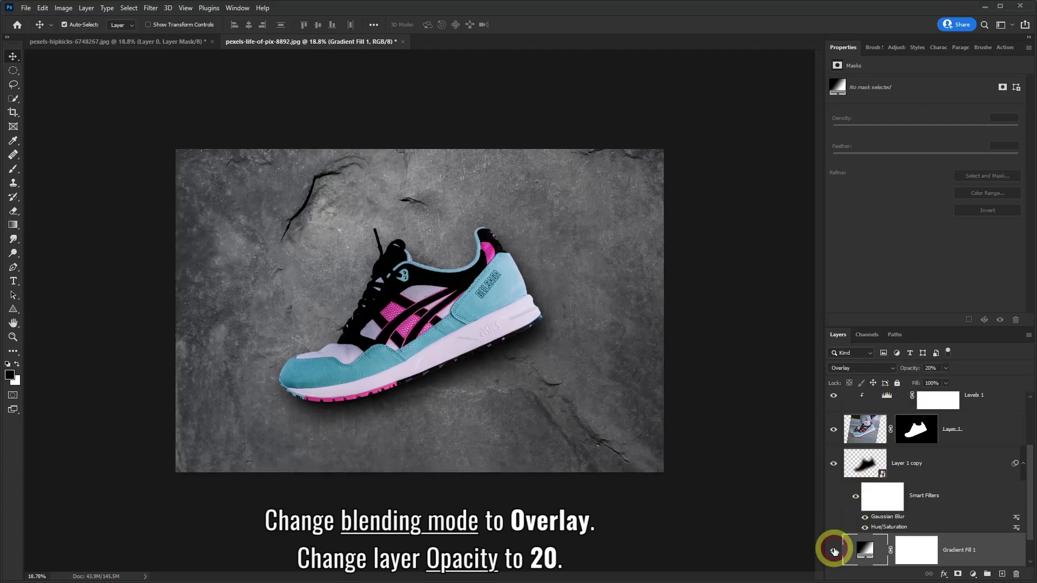
{"action": "left_click", "coordinate": [833, 550]}
{"action": "left_click", "coordinate": [834, 550]}
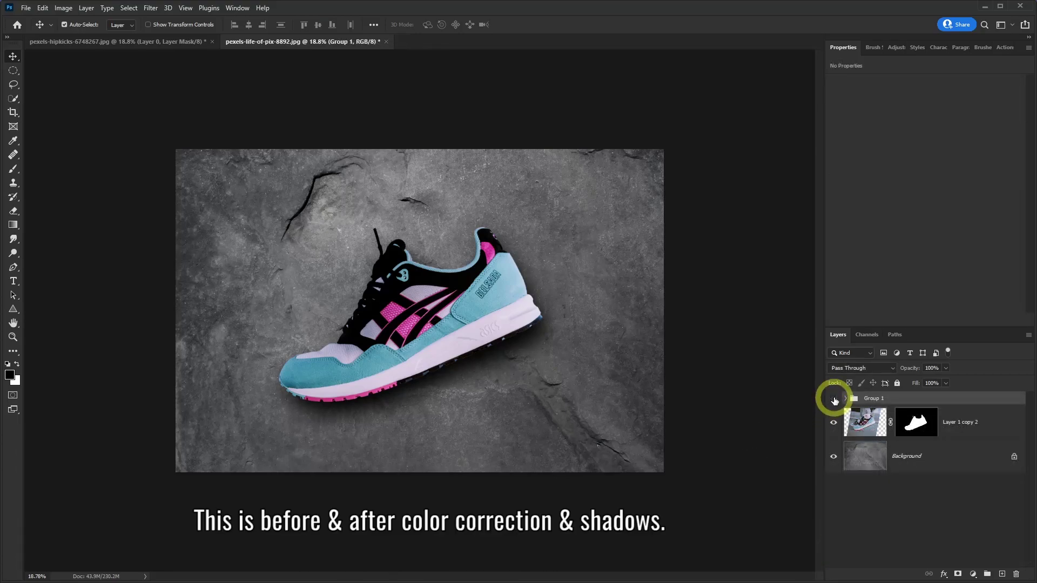
Toggle the visibility of Group 1 to compare the composite before and after color correction and shadows
{"action": "left_click", "coordinate": [833, 400]}
{"action": "left_click", "coordinate": [833, 399]}
{"action": "left_click", "coordinate": [833, 399]}
{"action": "left_click", "coordinate": [833, 399]}
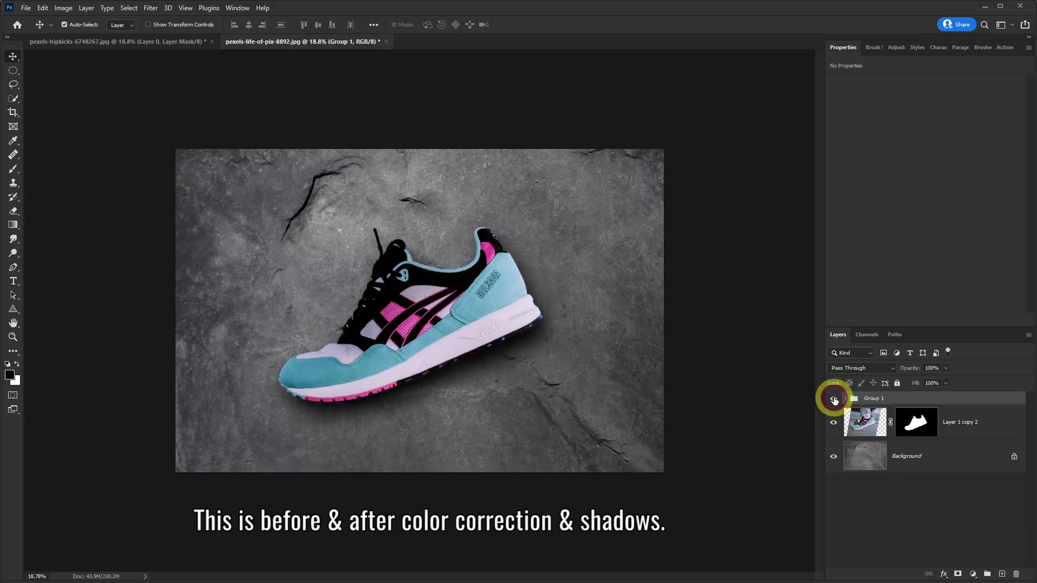